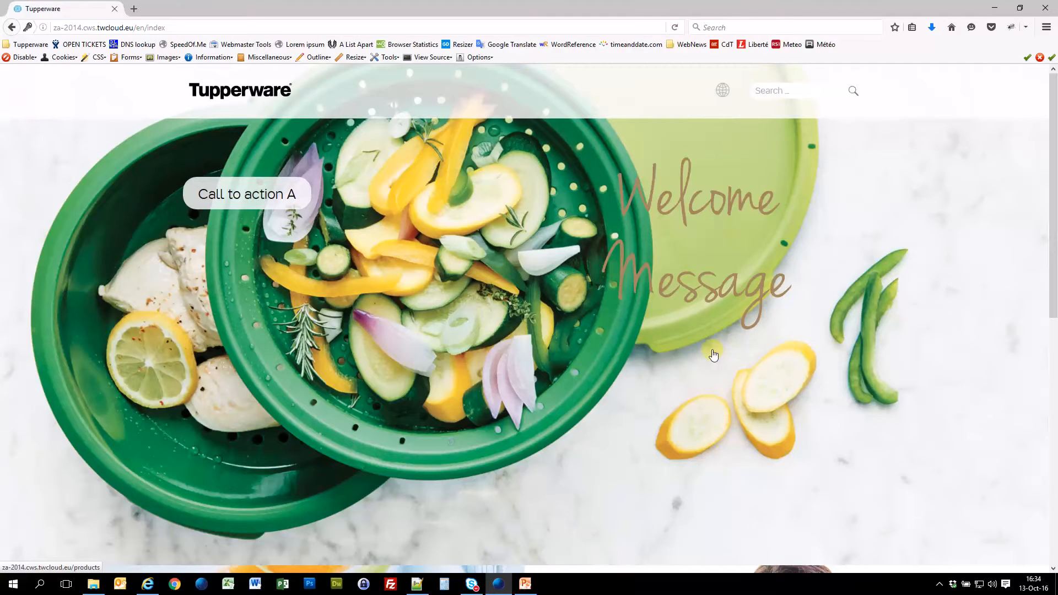
Look over the live homepage's welcome hero image and the call to action B and C images below it.
left_click_drag(1050, 183, 1052, 357)
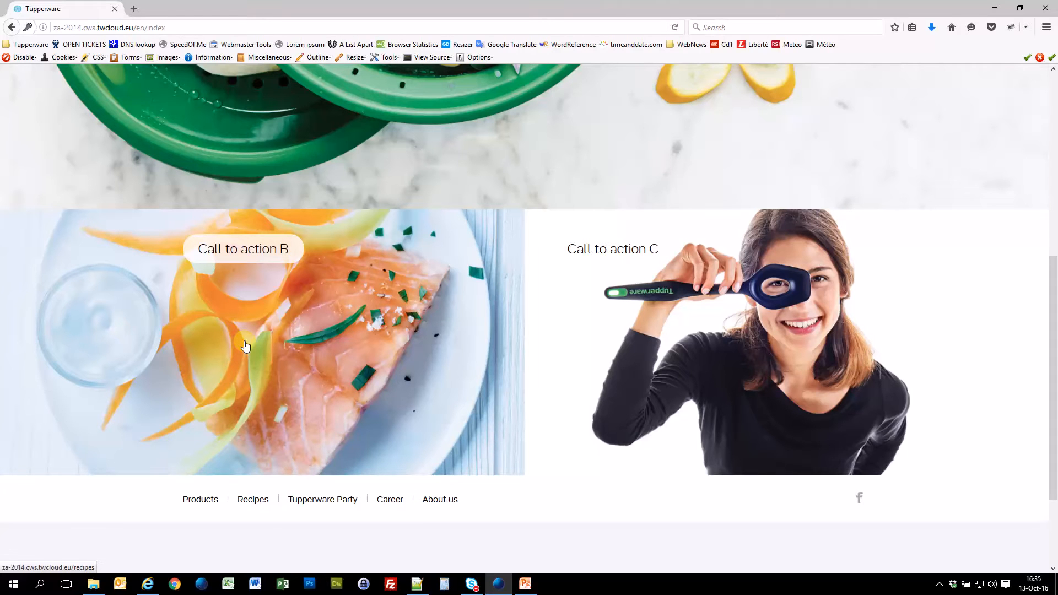
left_click_drag(1047, 328, 1030, 130)
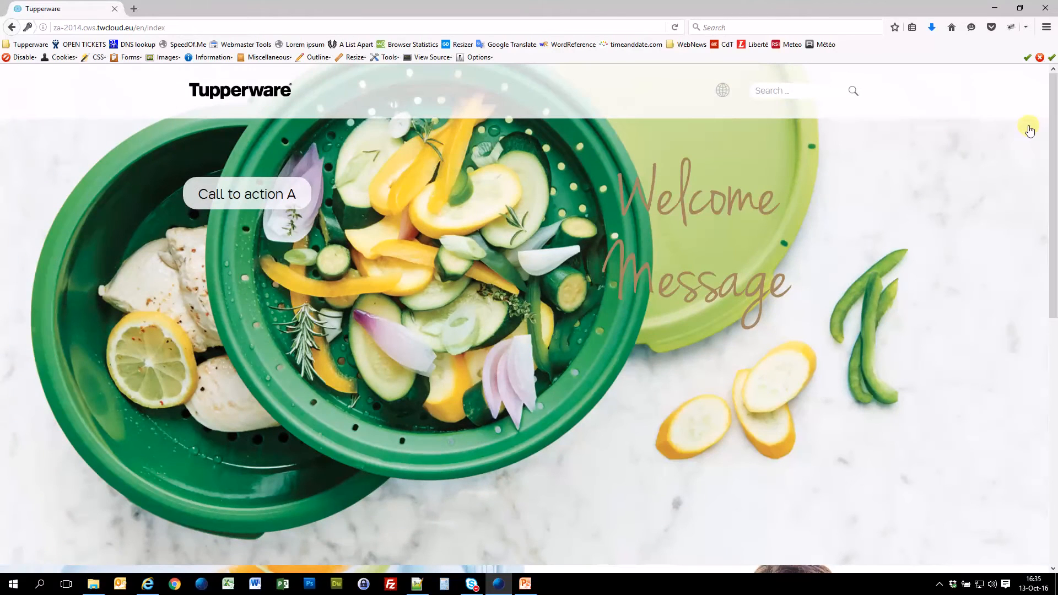
left_click(995, 8)
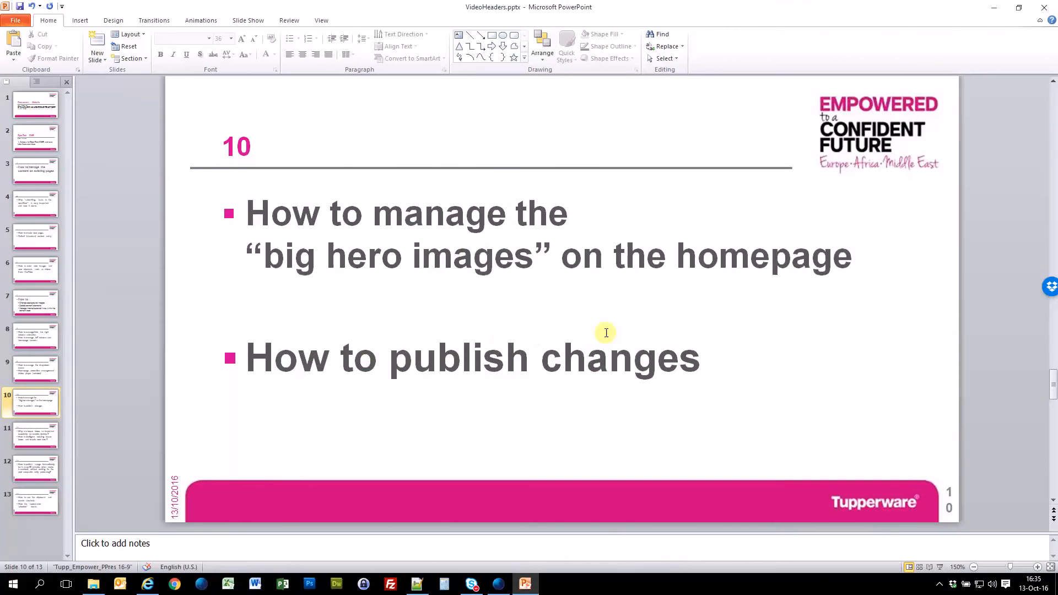
Switch to Web Site Management in Internet Explorer, and clear the view by collapsing the project tree and moving the Administration Page box aside.
left_click(150, 585)
left_click(893, 246)
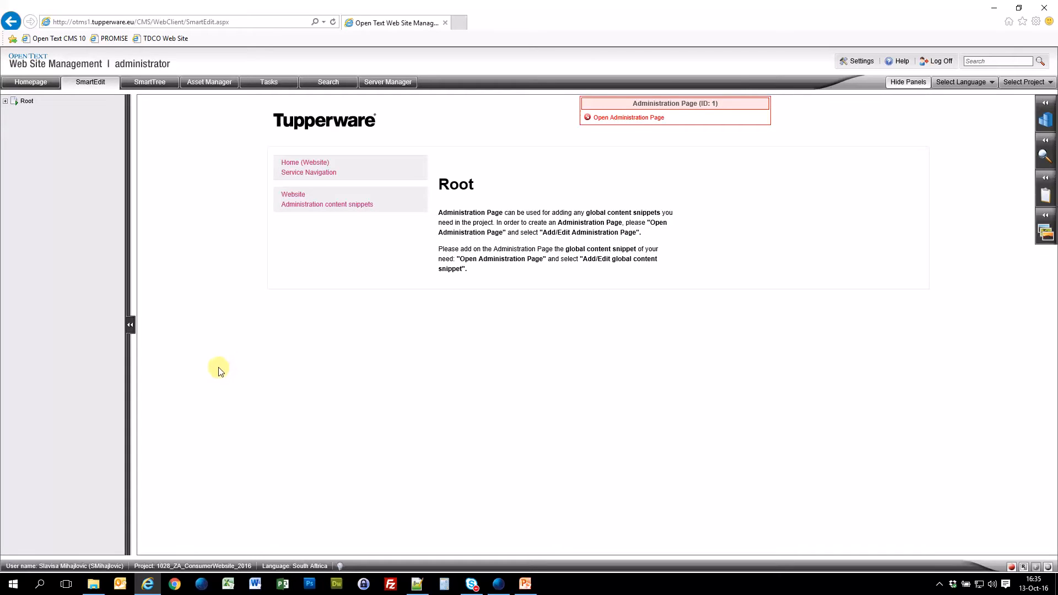
left_click(129, 325)
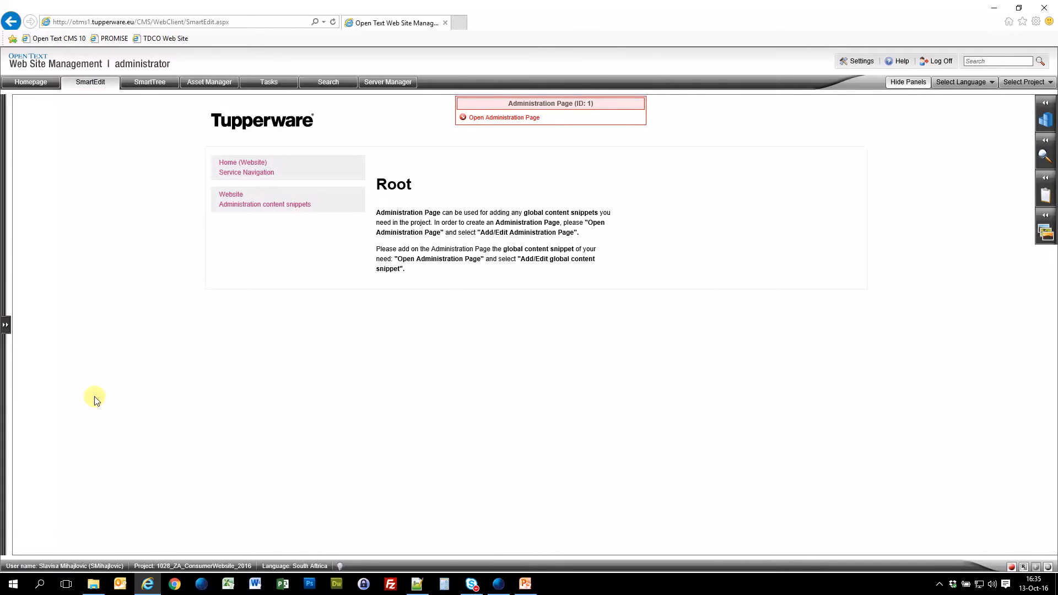
left_click_drag(554, 104, 92, 102)
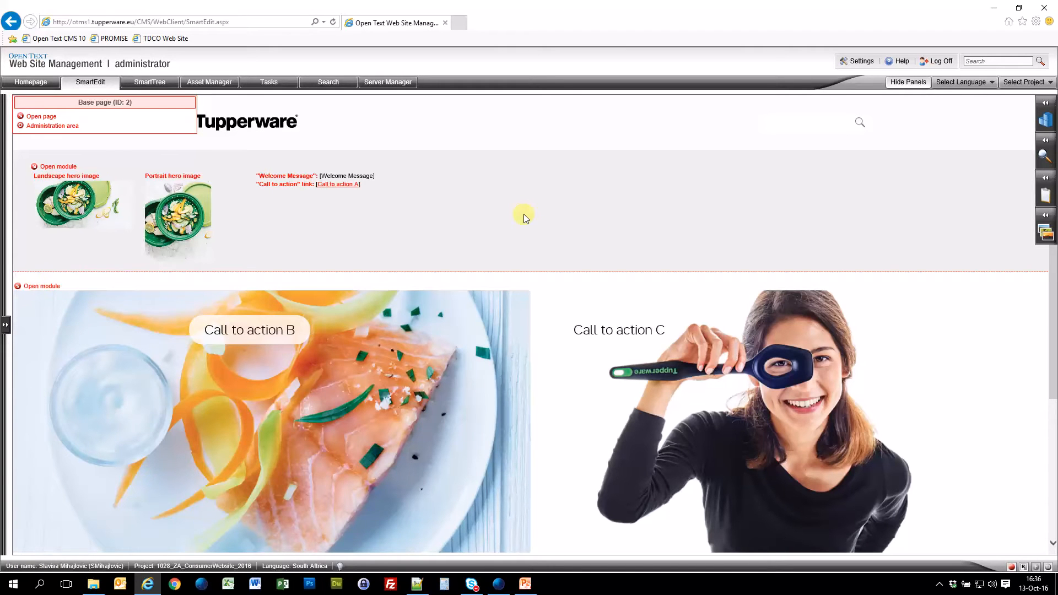
Examine the homepage's modules in SmartEdit, especially the landscape and portrait hero images in the upper module.
scroll(507, 323, "down", 4)
scroll(508, 323, "up", 4)
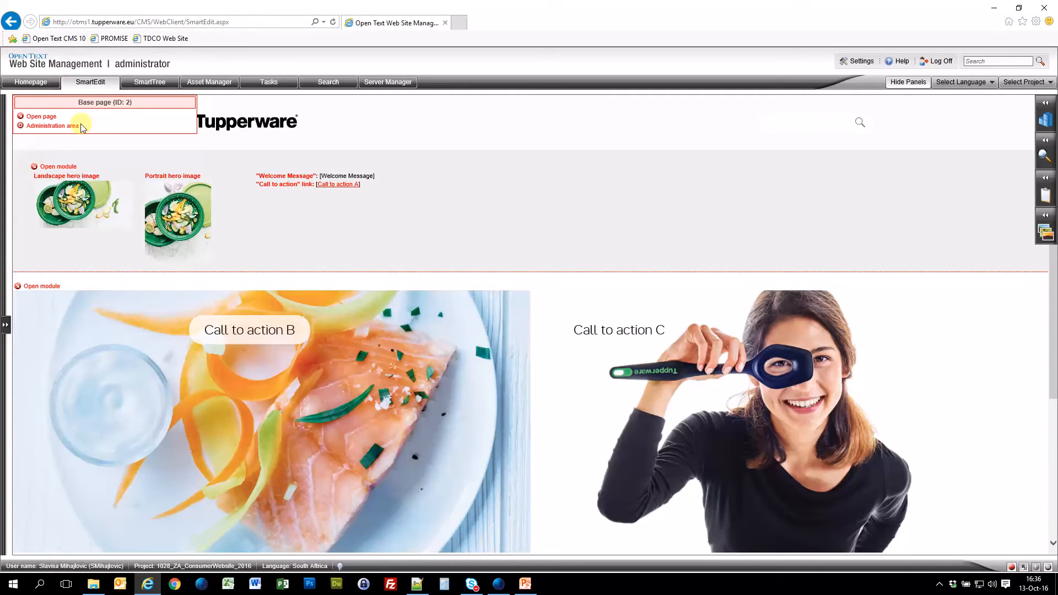
mouse_move(93, 102)
left_mouse_down()
mouse_move(111, 110)
mouse_move(82, 101)
left_mouse_up()
left_click_drag(34, 178, 98, 178)
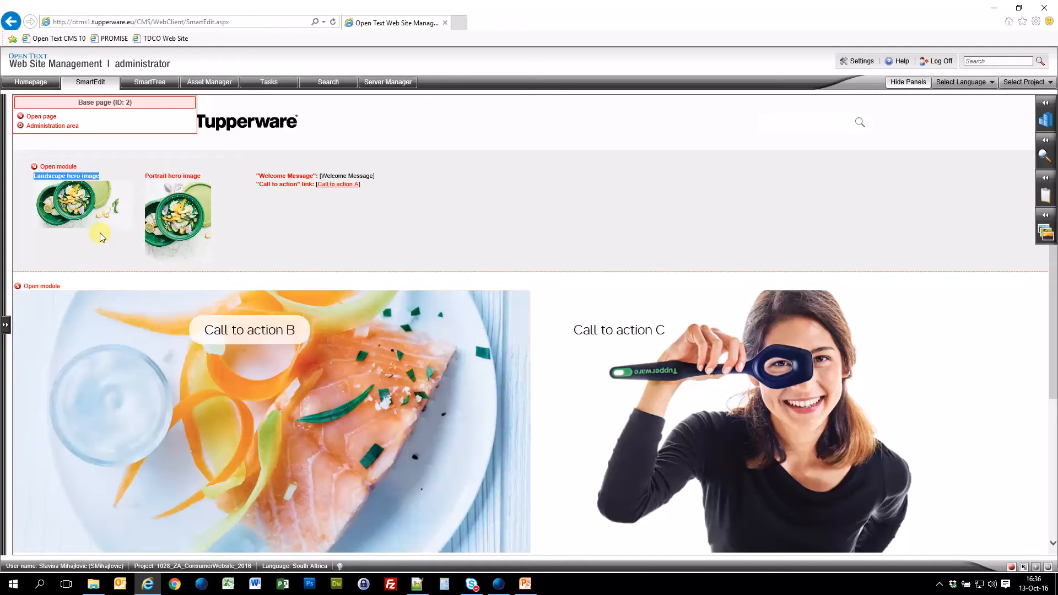
left_click_drag(146, 175, 199, 176)
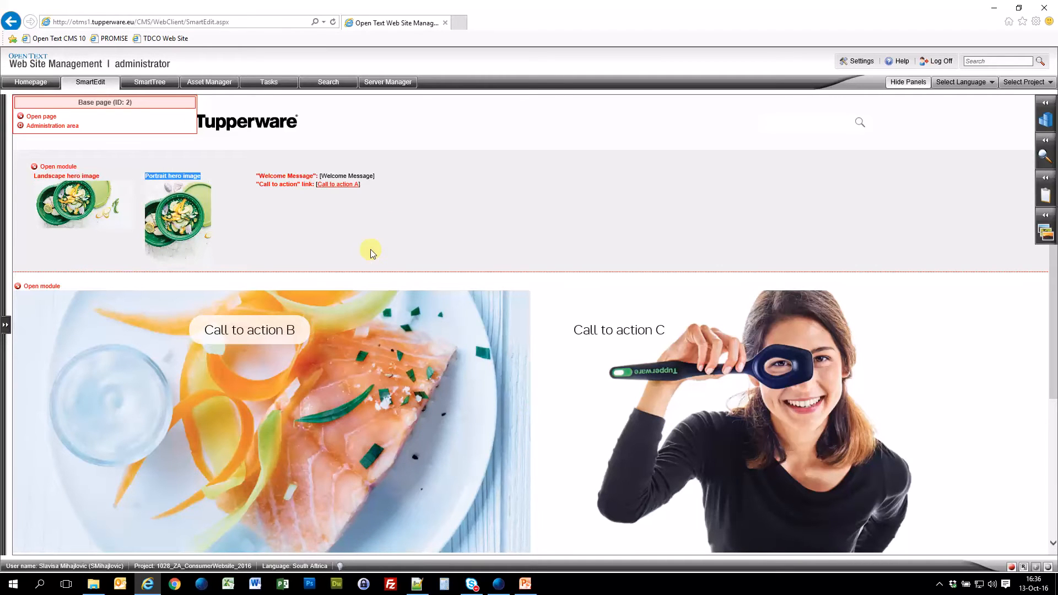
left_click(362, 236)
Open the homepage's hero module for editing and check its welcome message and the required landscape and portrait image sizes.
left_click(35, 167)
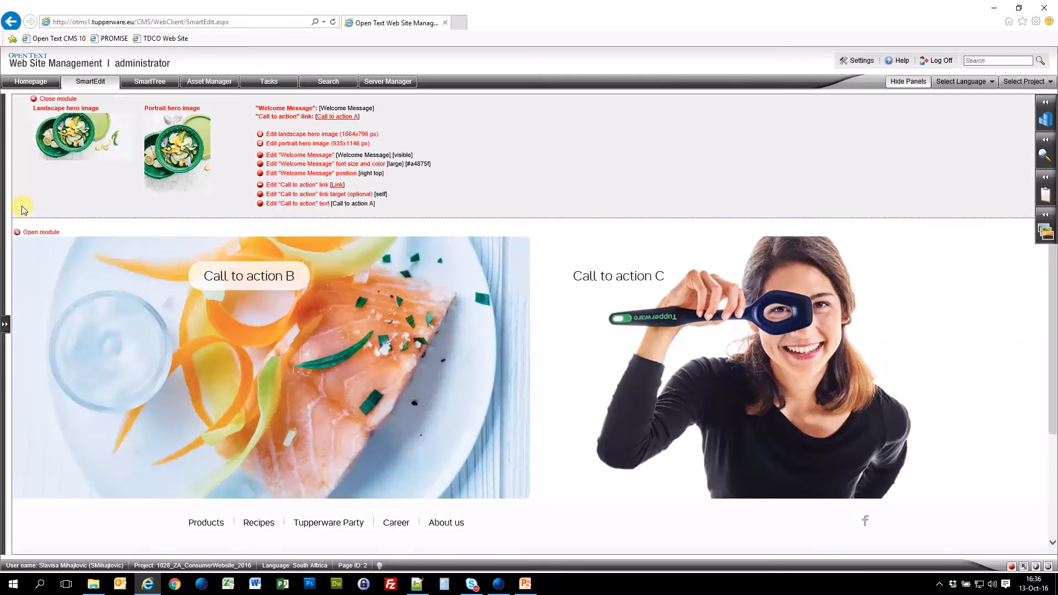
scroll(250, 206, "up", 2)
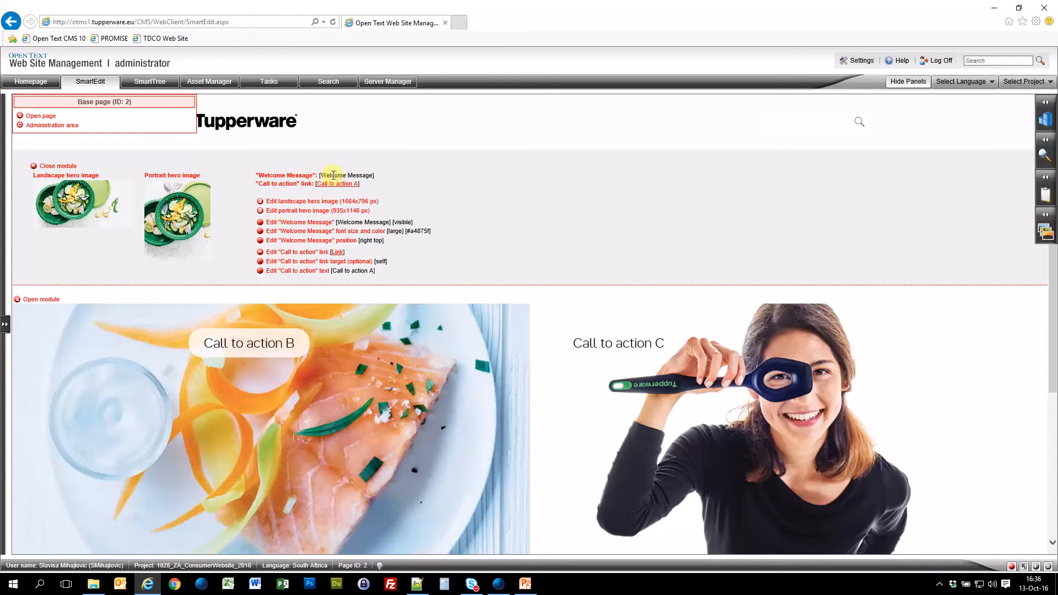
left_click_drag(295, 175, 373, 175)
left_click(283, 174)
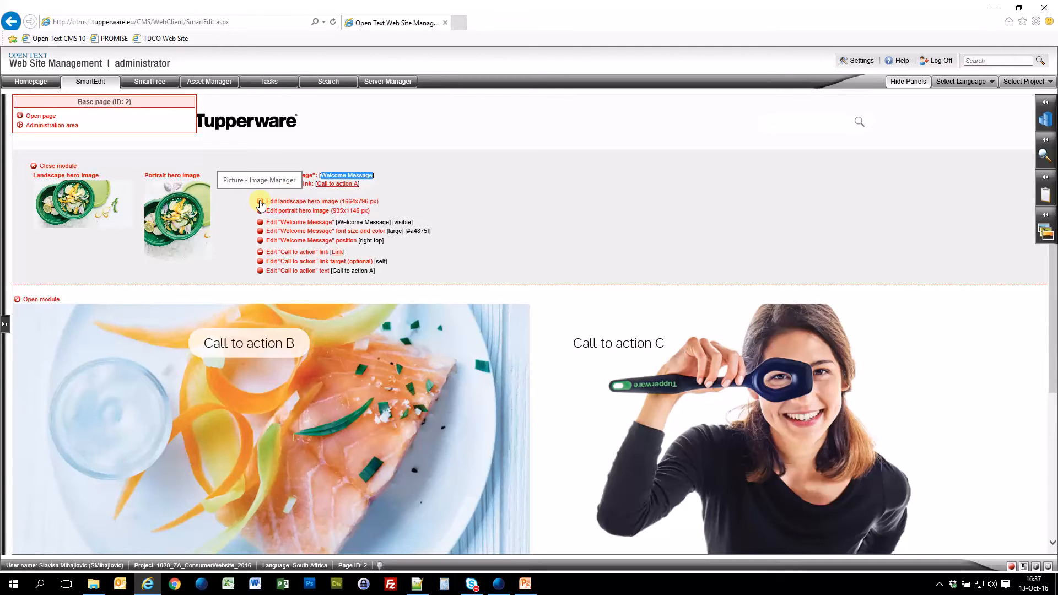
left_click(343, 201)
left_click_drag(356, 201, 376, 201)
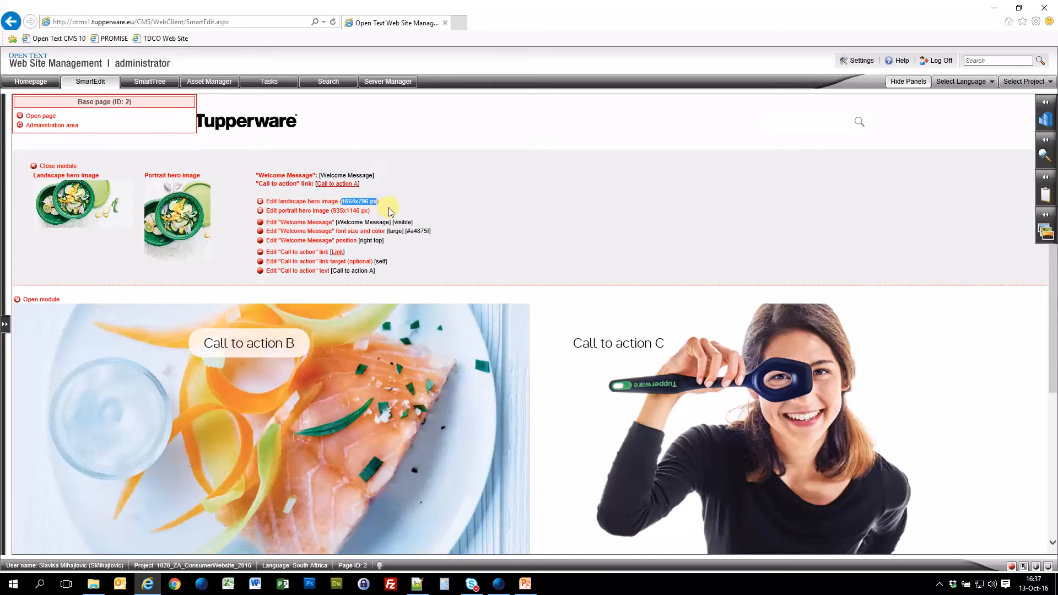
left_click(361, 202)
left_click_drag(342, 203, 378, 203)
left_click_drag(333, 211, 369, 211)
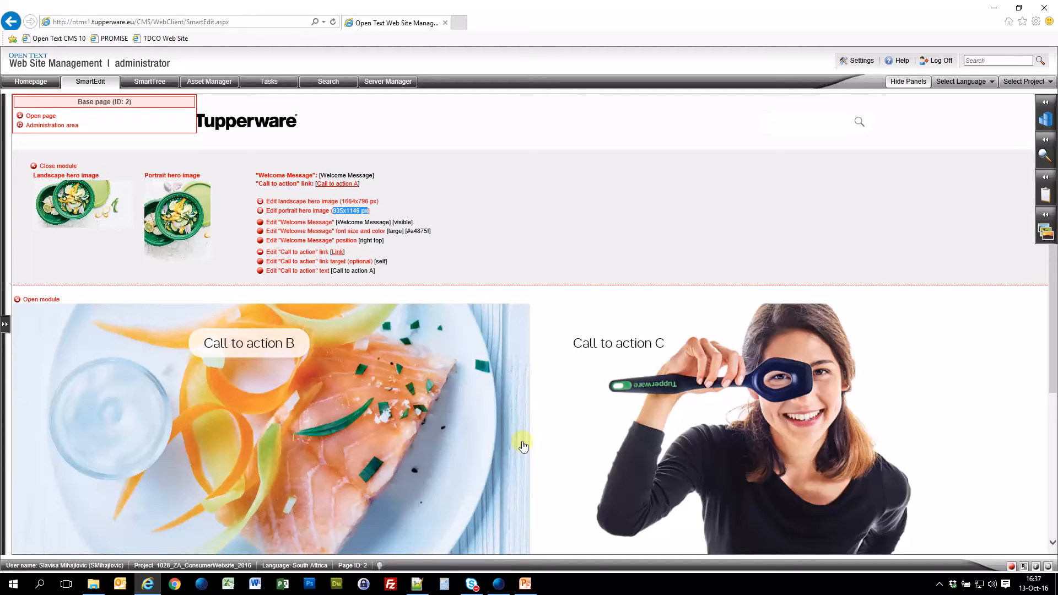
Upload BigHero-DesktopVersion-1664x796a.jpg to the image gallery as a new image for the landscape hero image.
left_click(265, 201)
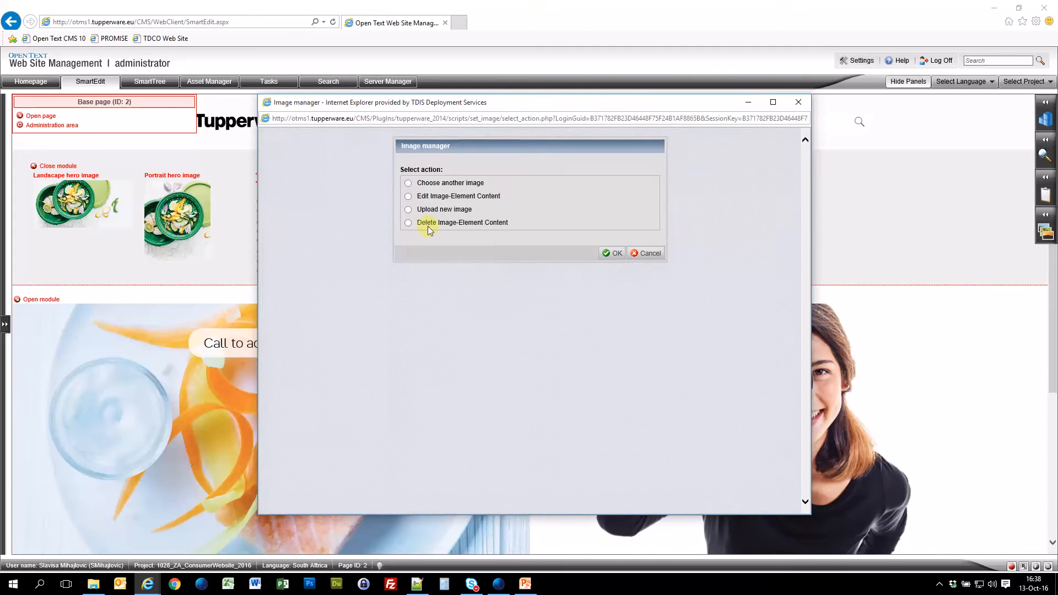
left_click(408, 210)
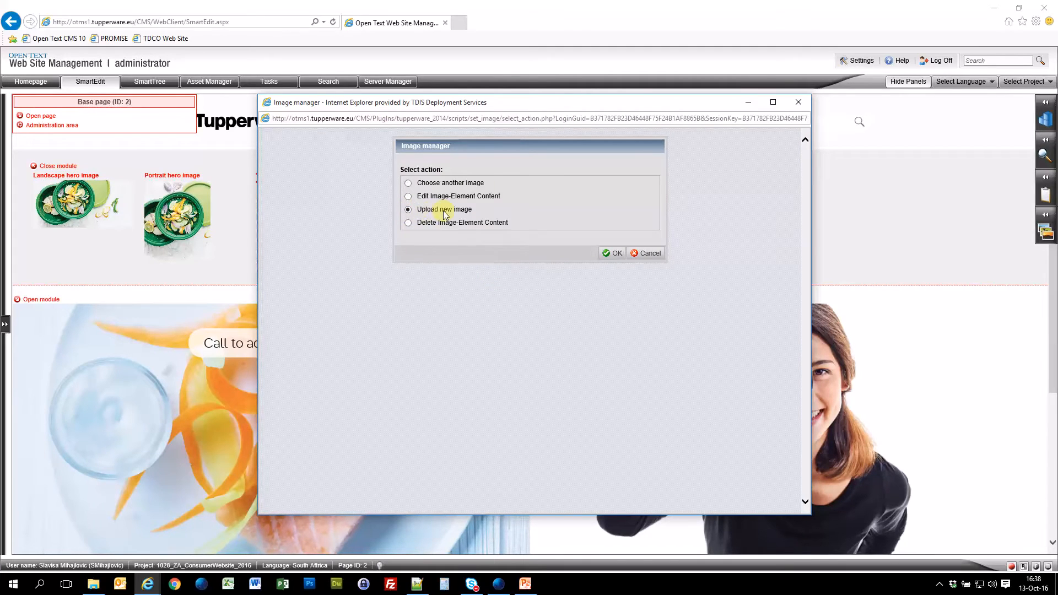
left_click(613, 253)
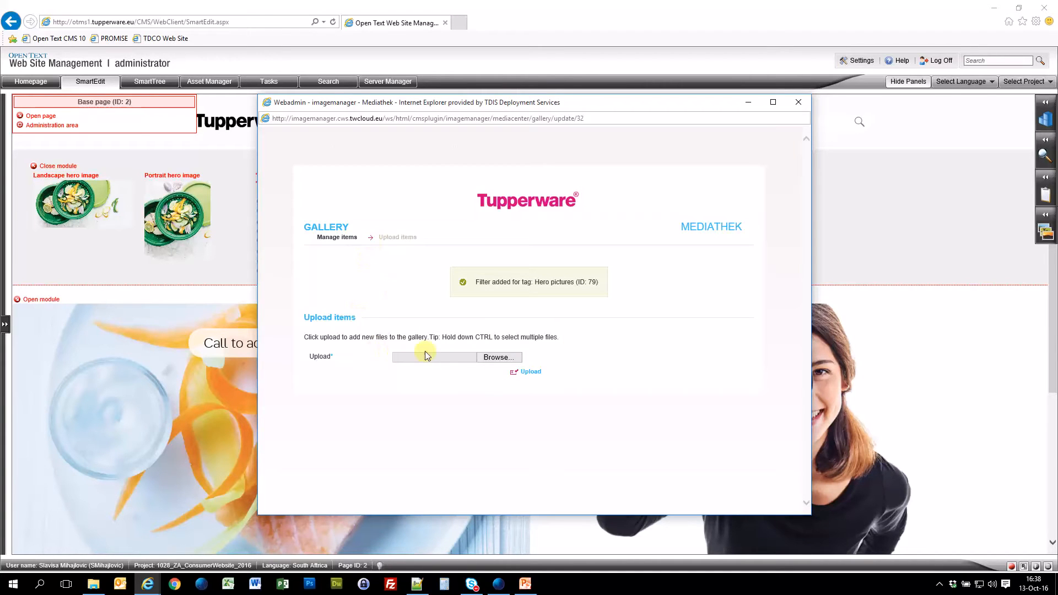
left_click(493, 358)
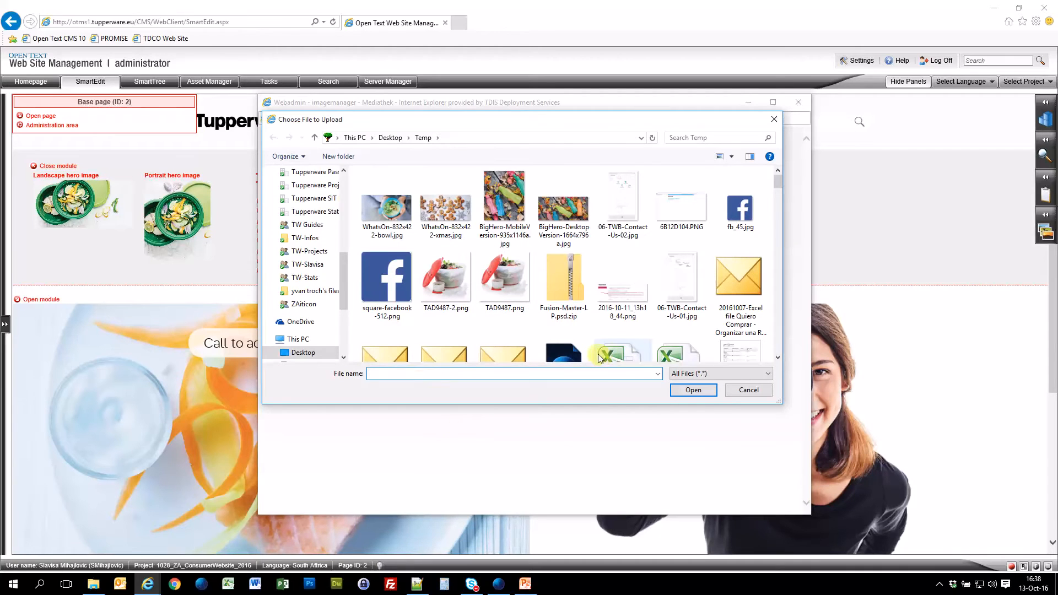
left_click(565, 218)
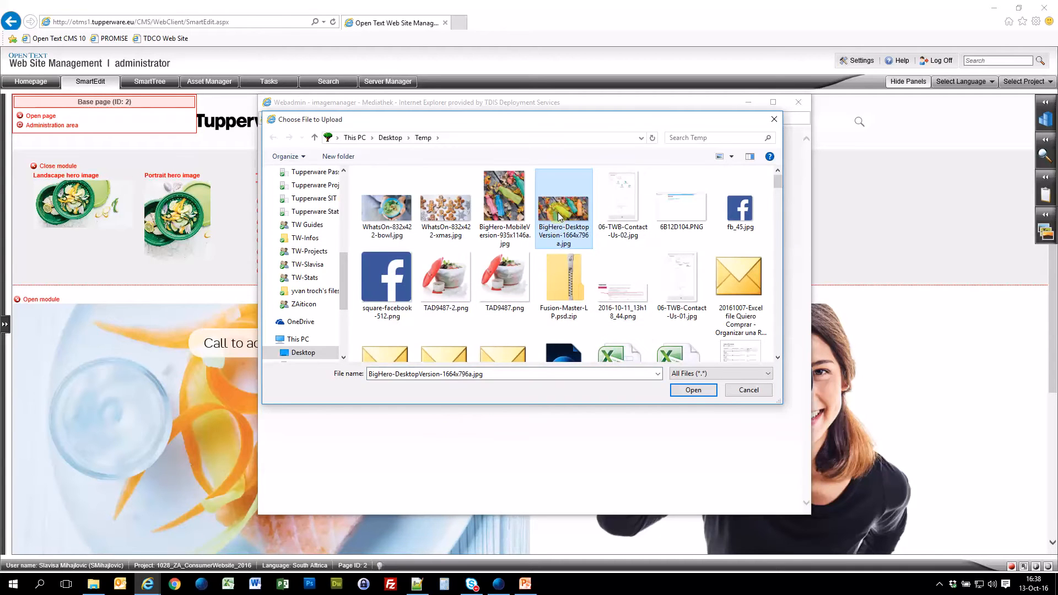
double_click(557, 208)
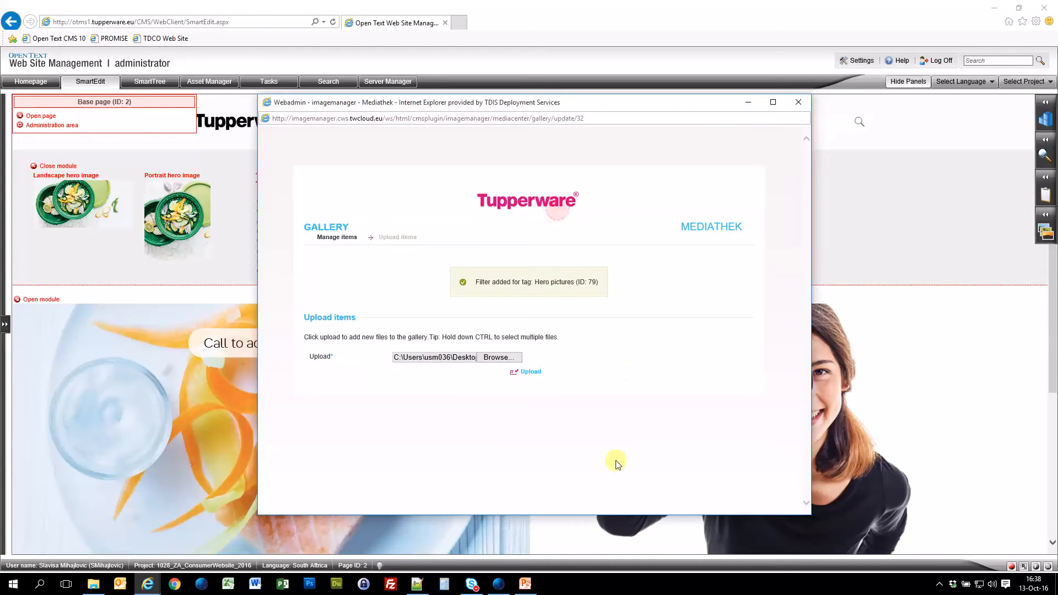
left_click(530, 374)
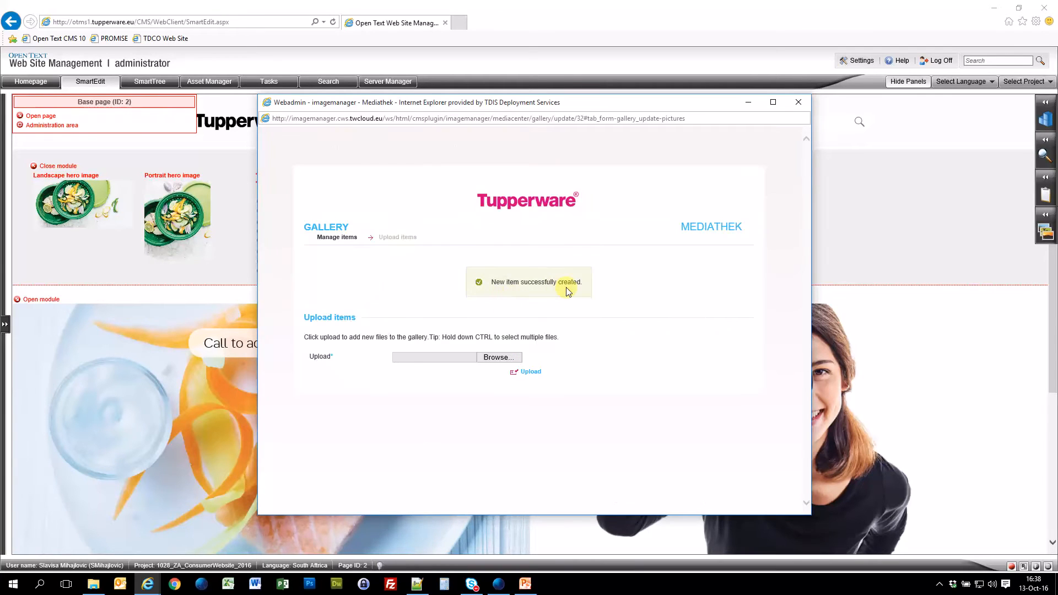
Open the uploaded desktop hero image from the gallery's managed items, check its dimensions, and send it to the CMS.
left_click(336, 237)
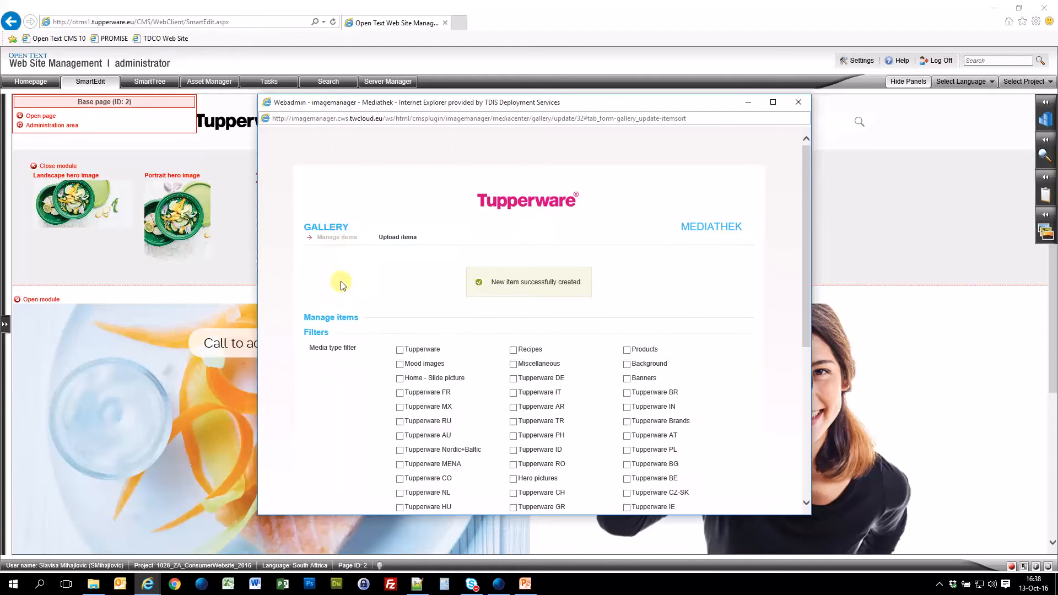
scroll(808, 212, "down", 1)
left_click_drag(808, 212, 805, 390)
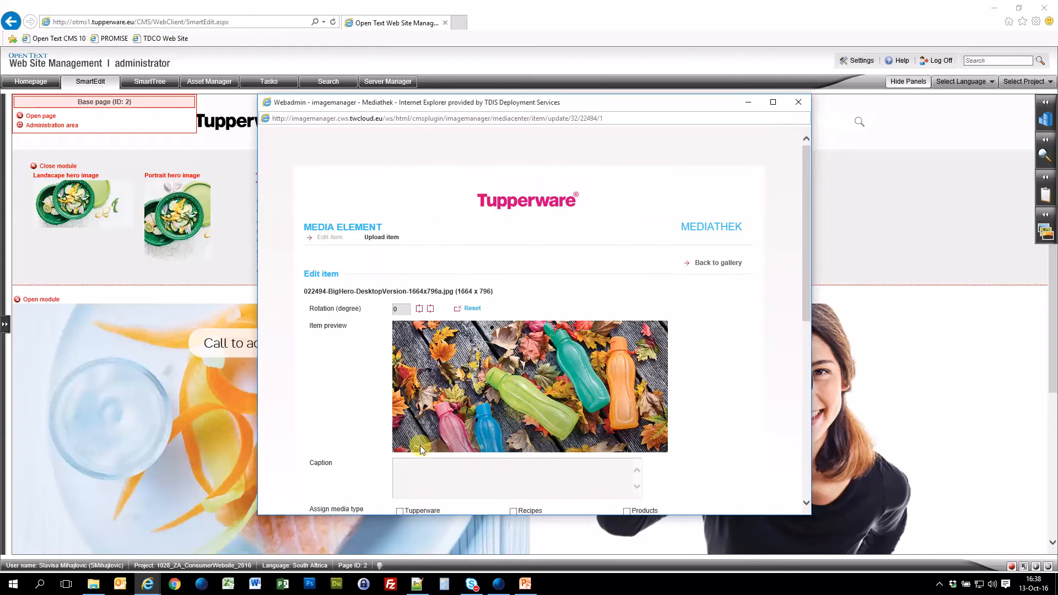
left_click_drag(458, 295, 485, 293)
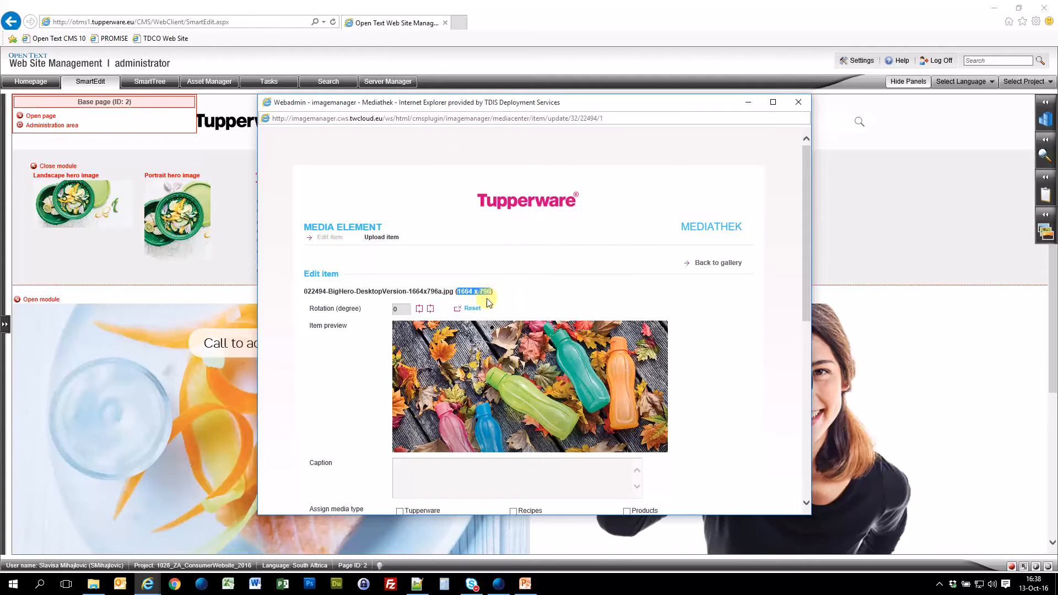
left_click_drag(806, 239, 800, 410)
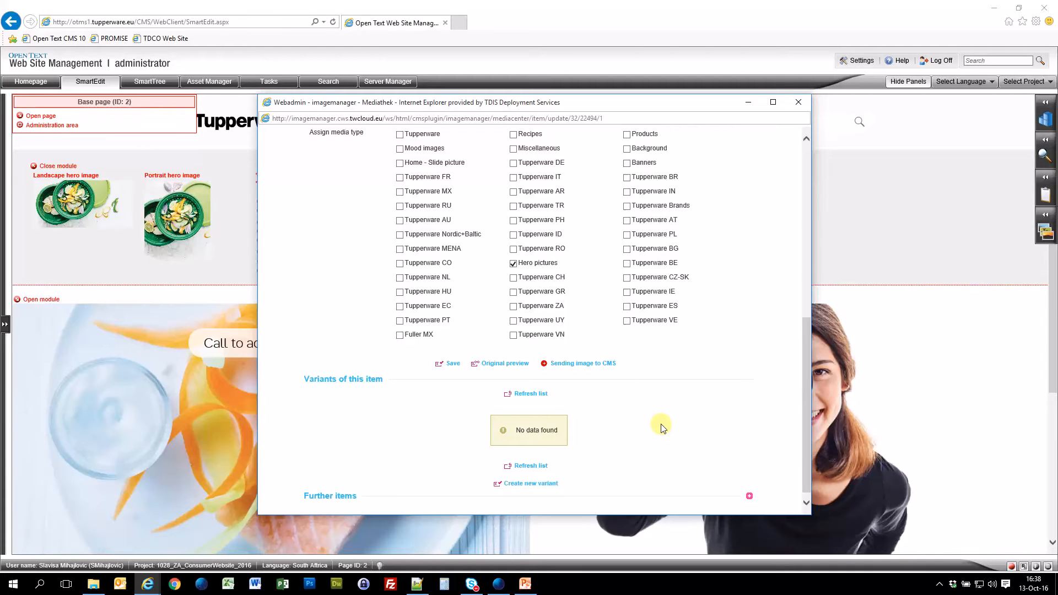
left_click(563, 363)
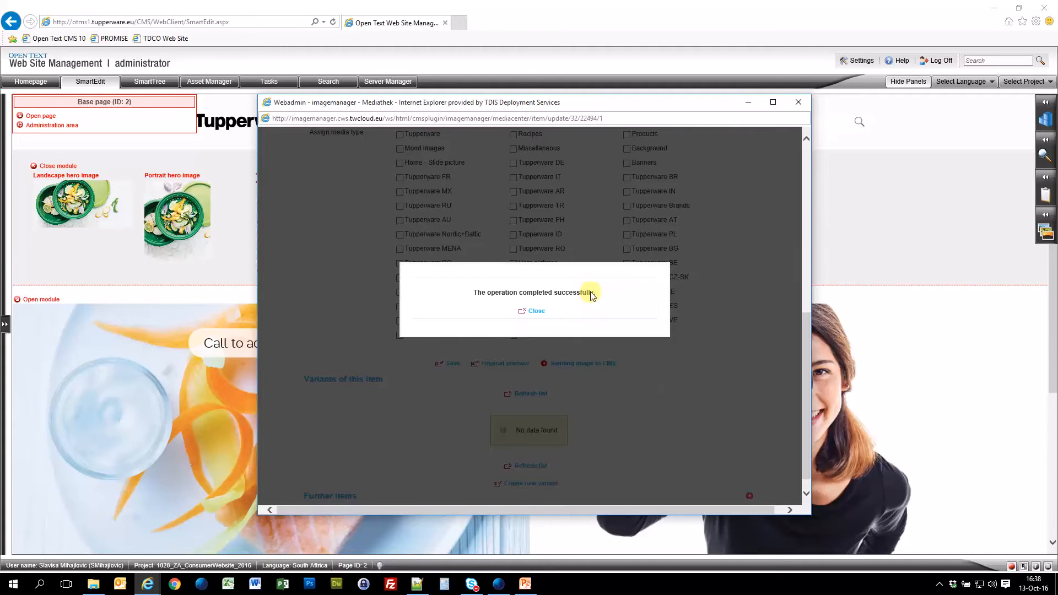
left_click(537, 312)
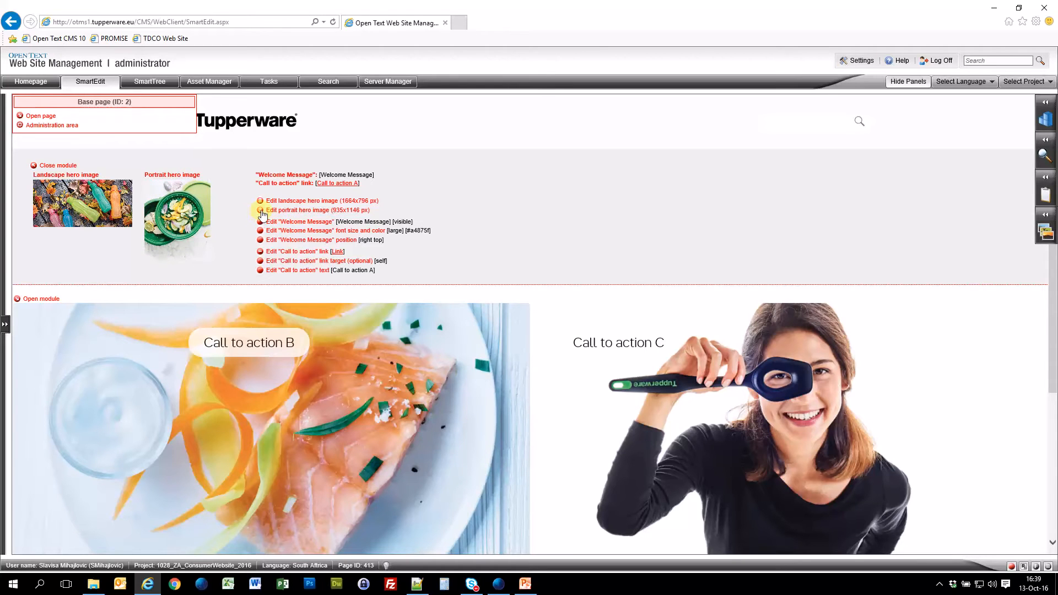
Upload BigHero-MobileVersion-935x1146a.jpg to the image gallery as a new image for the portrait hero image.
left_click_drag(273, 210, 362, 210)
left_click(267, 210)
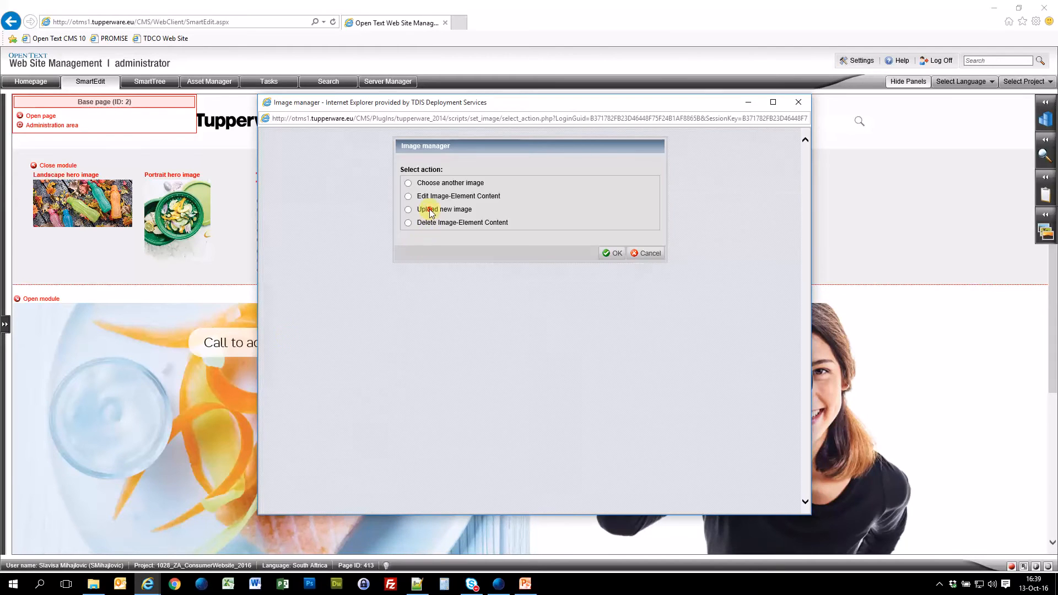
left_click(431, 212)
left_click(611, 253)
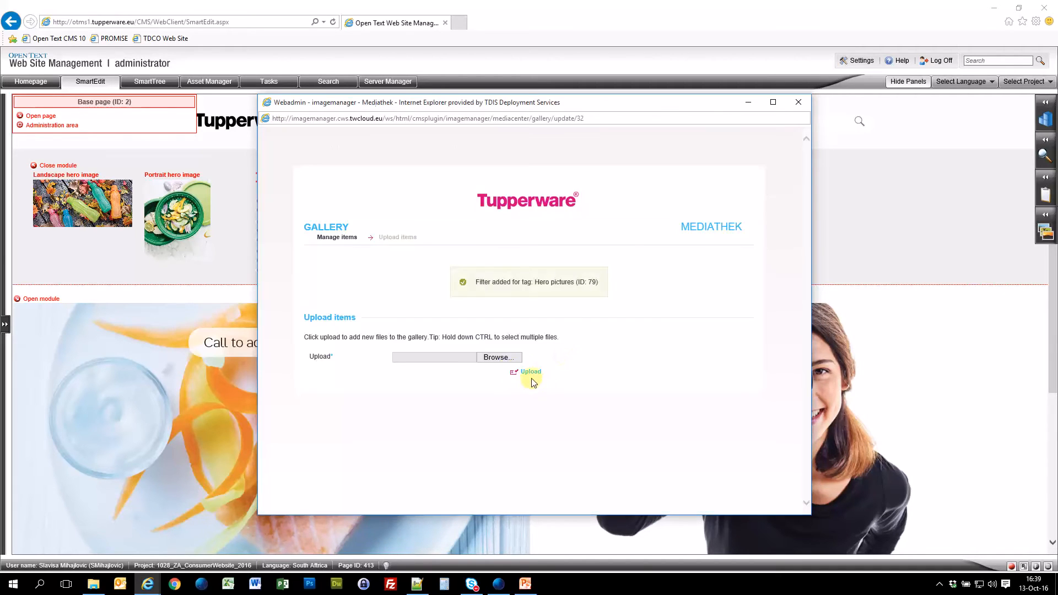
left_click(499, 358)
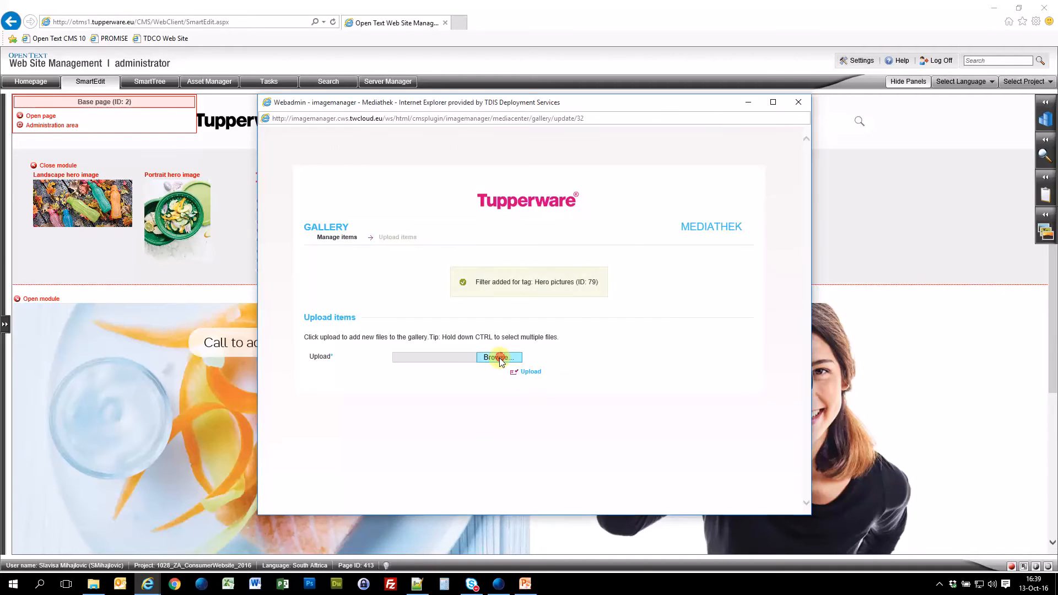
left_click(509, 199)
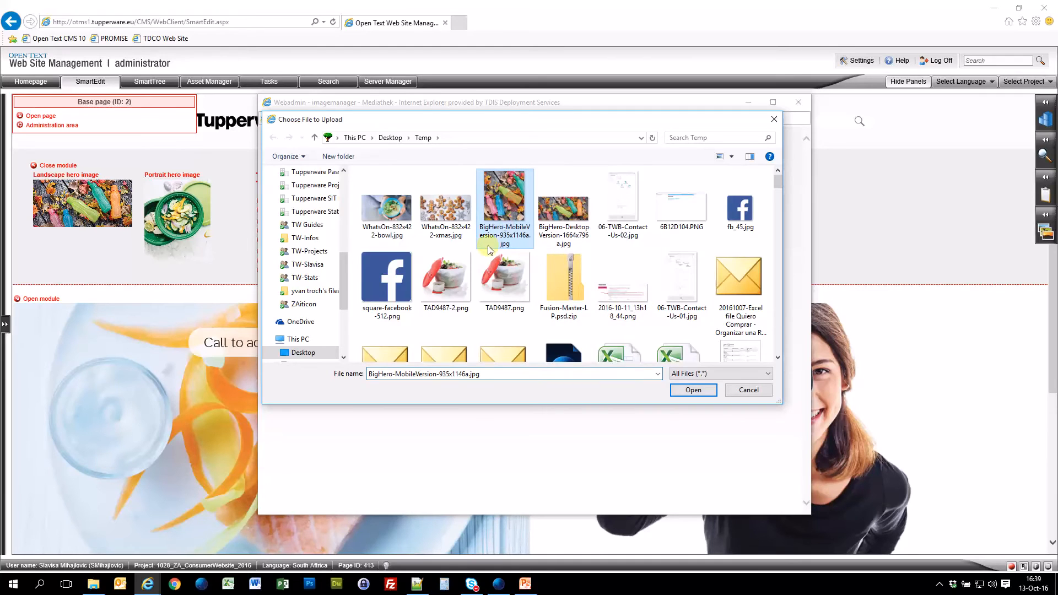
double_click(511, 197)
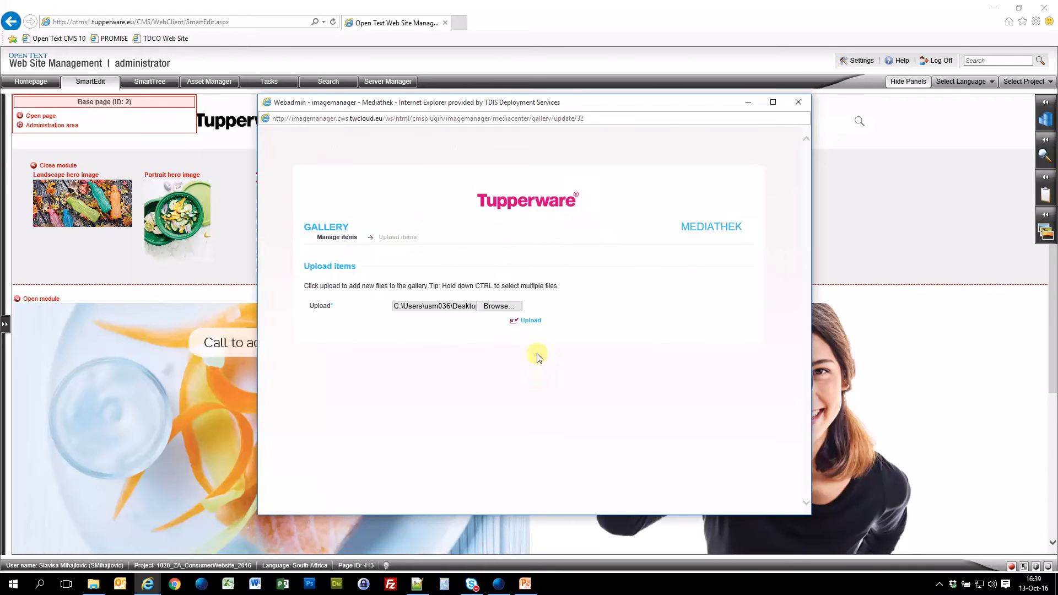
left_click(535, 324)
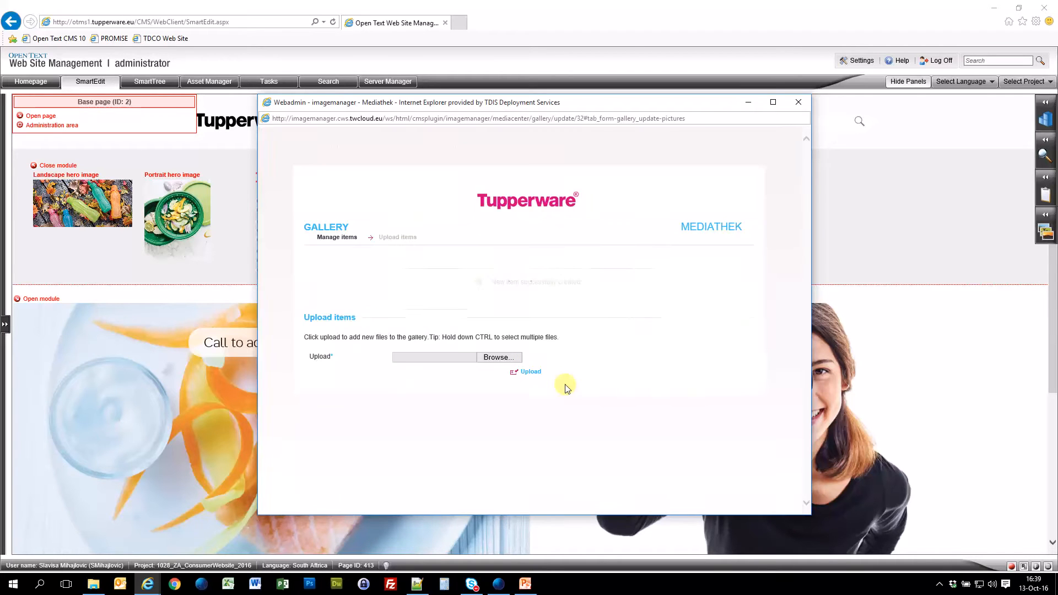
Open the uploaded mobile hero image from the gallery's managed items and send it to the CMS as the portrait hero image.
left_click(334, 237)
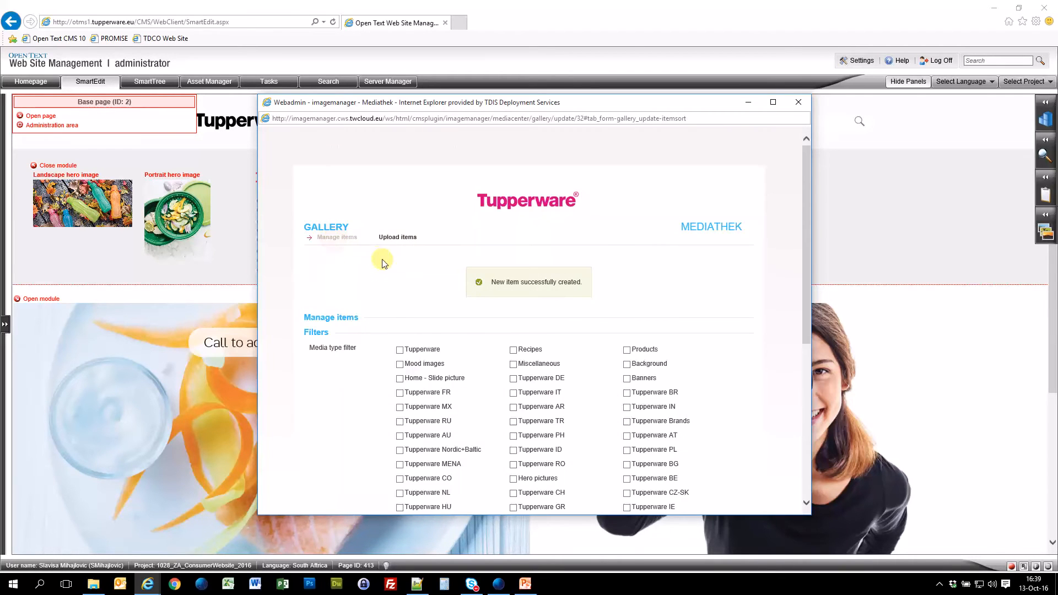
scroll(400, 325, "down", 5)
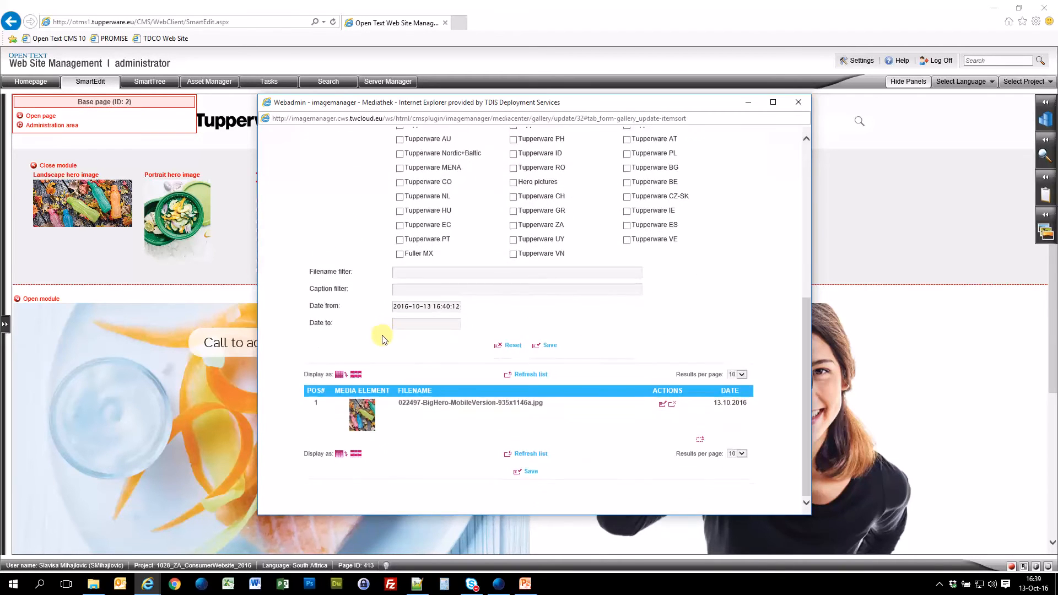
left_click(451, 458)
scroll(641, 355, "down", 6)
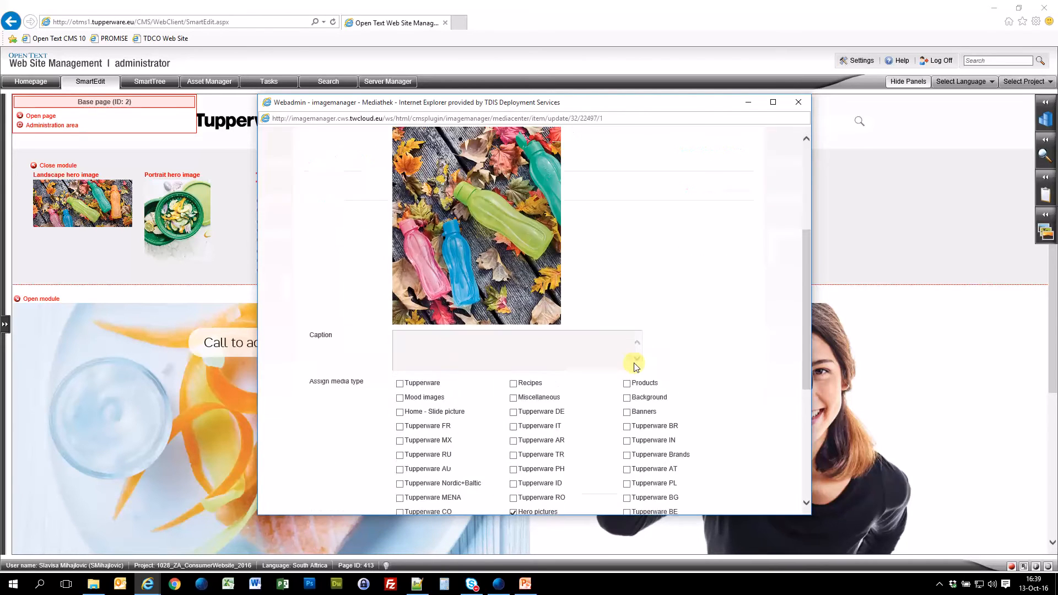
left_click(570, 468)
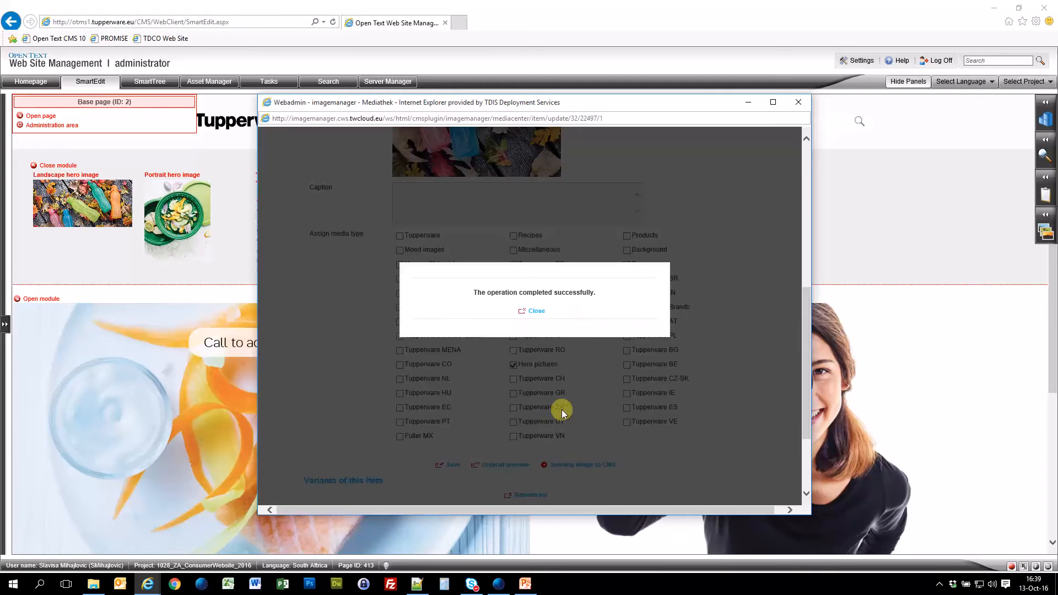
left_click(536, 312)
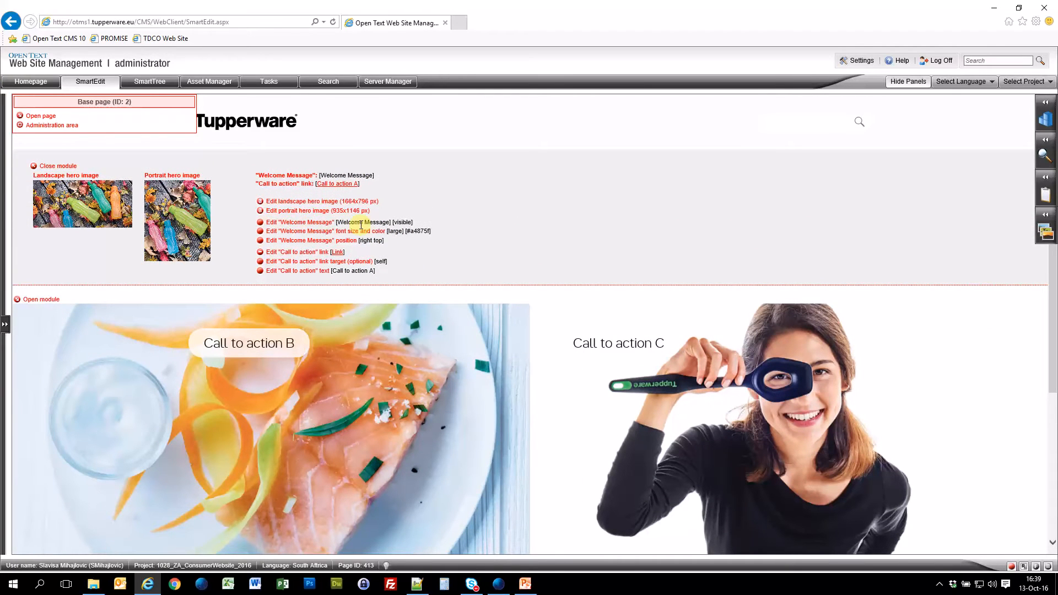
Open the hero module's "Welcome Message" for editing, check its text and visibility options, and leave without saving.
left_click(261, 225)
left_click(451, 174)
left_click_drag(458, 174, 363, 171)
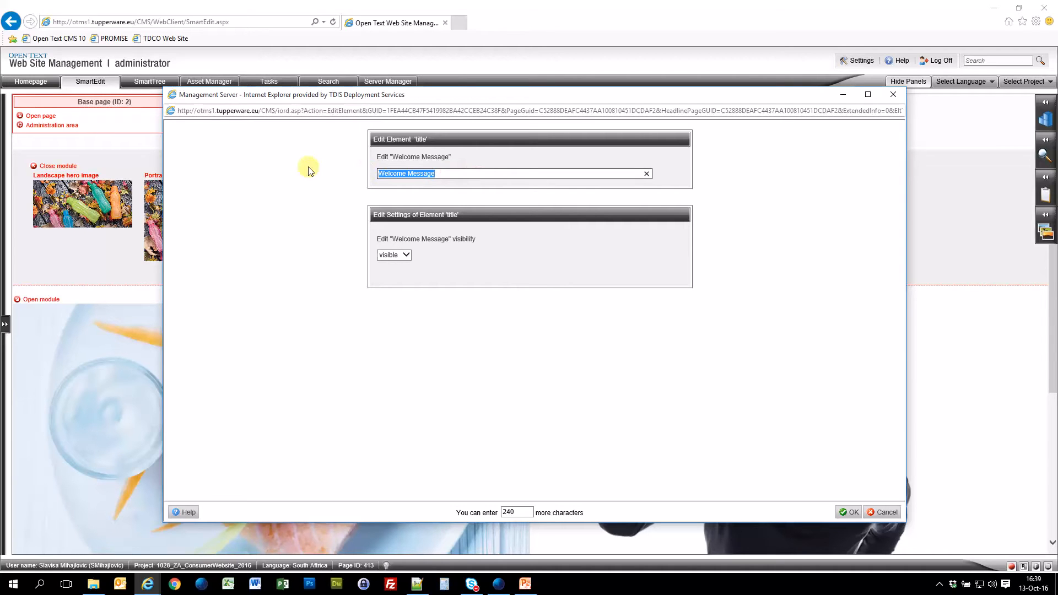
left_click(408, 256)
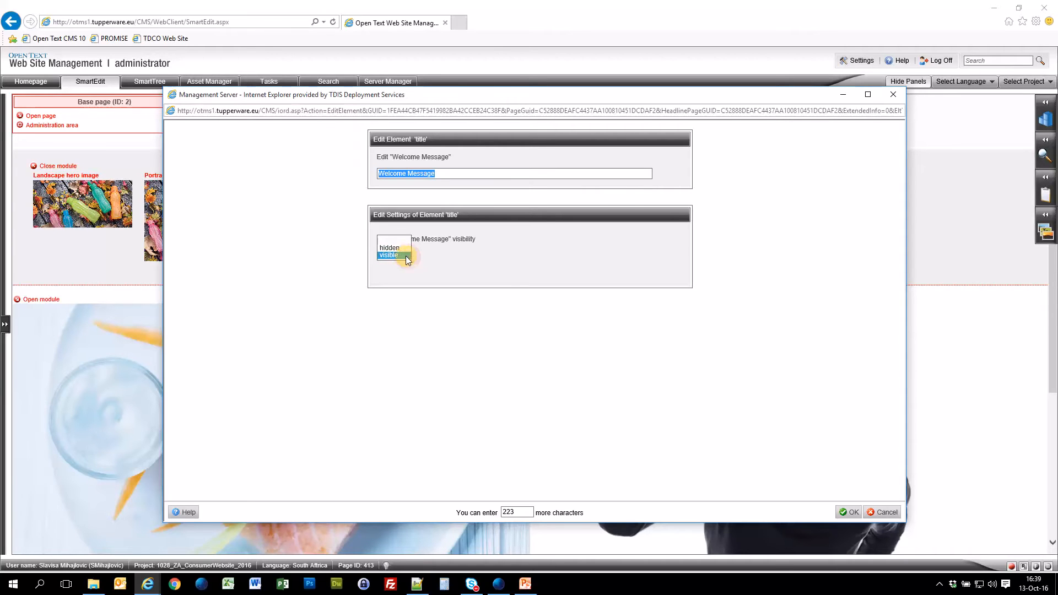
left_click(395, 253)
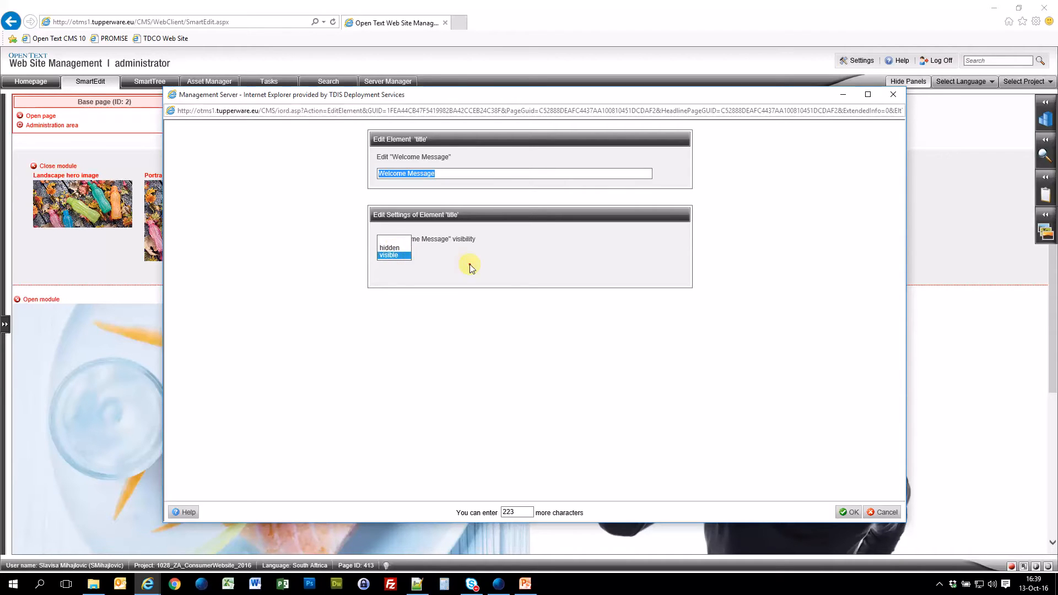
left_click(884, 513)
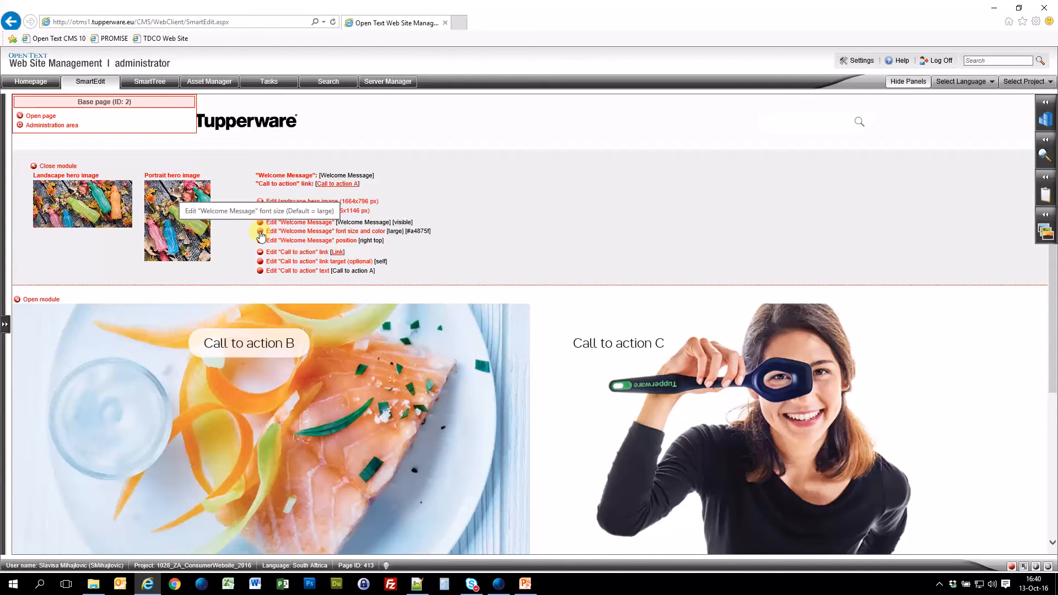
Review the "Welcome Message" font sizes, keep large, and set the font color to #ffffff.
left_click(261, 235)
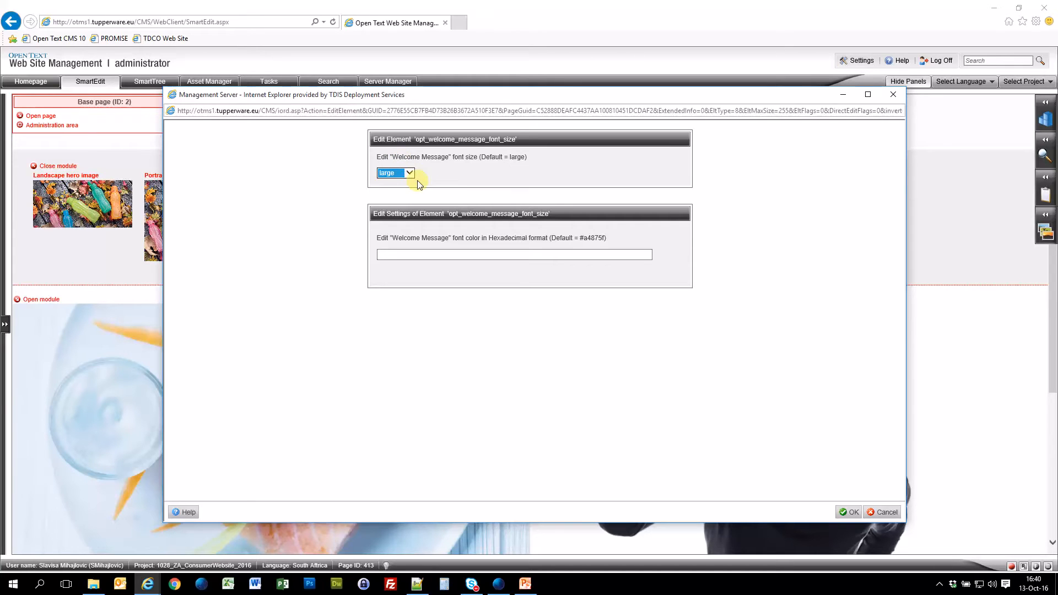
left_click(412, 173)
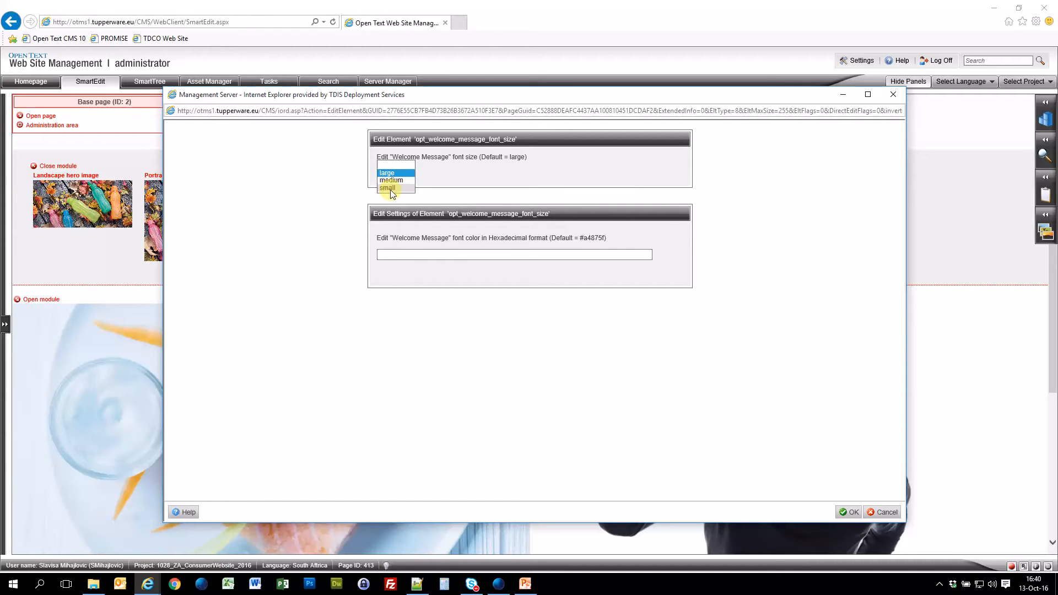
left_click(443, 169)
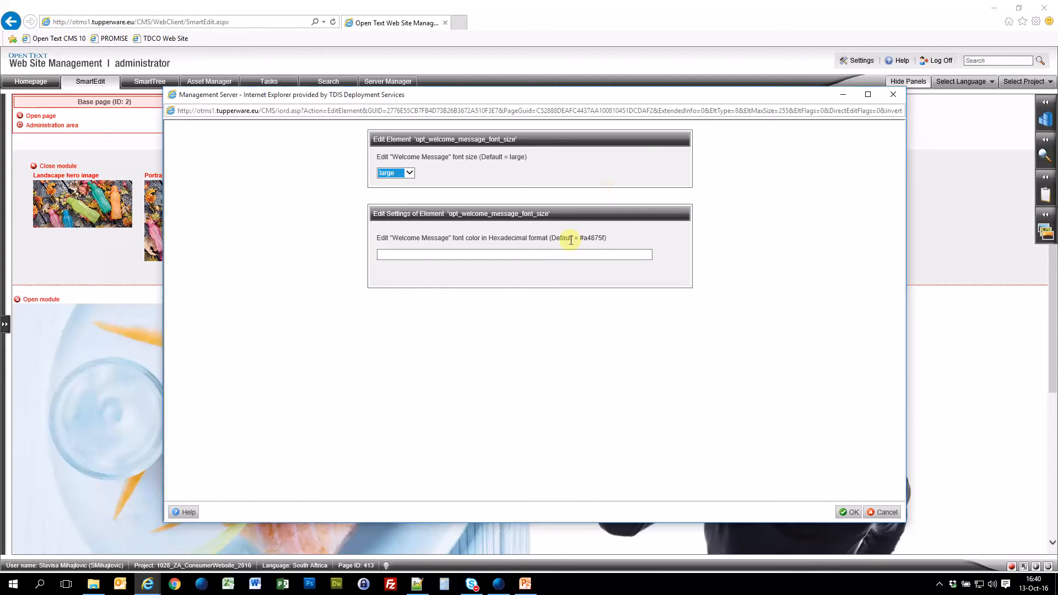
left_click(558, 257)
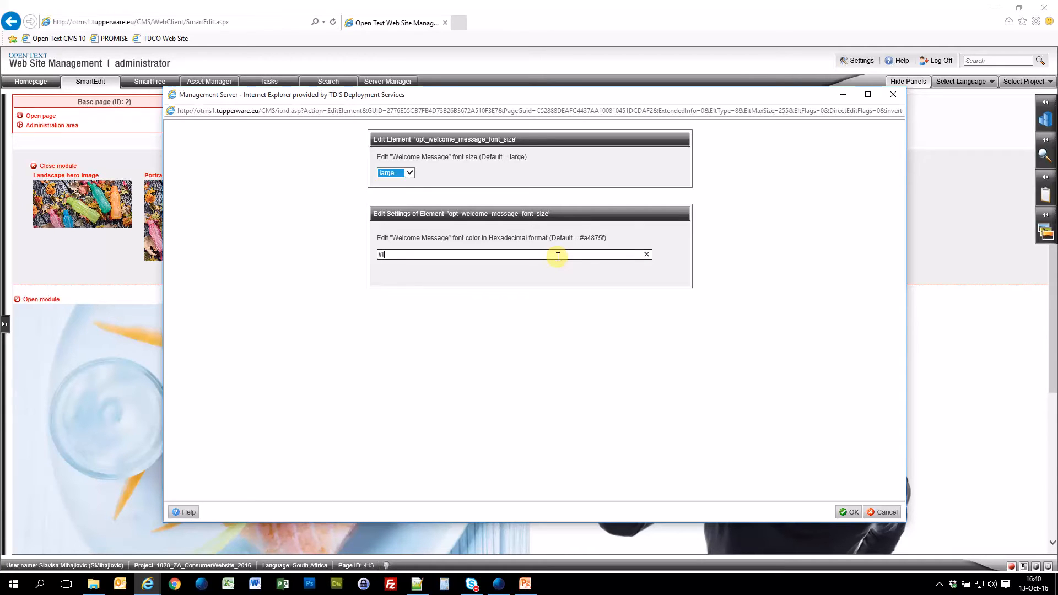
type("#ffffff")
left_click(849, 512)
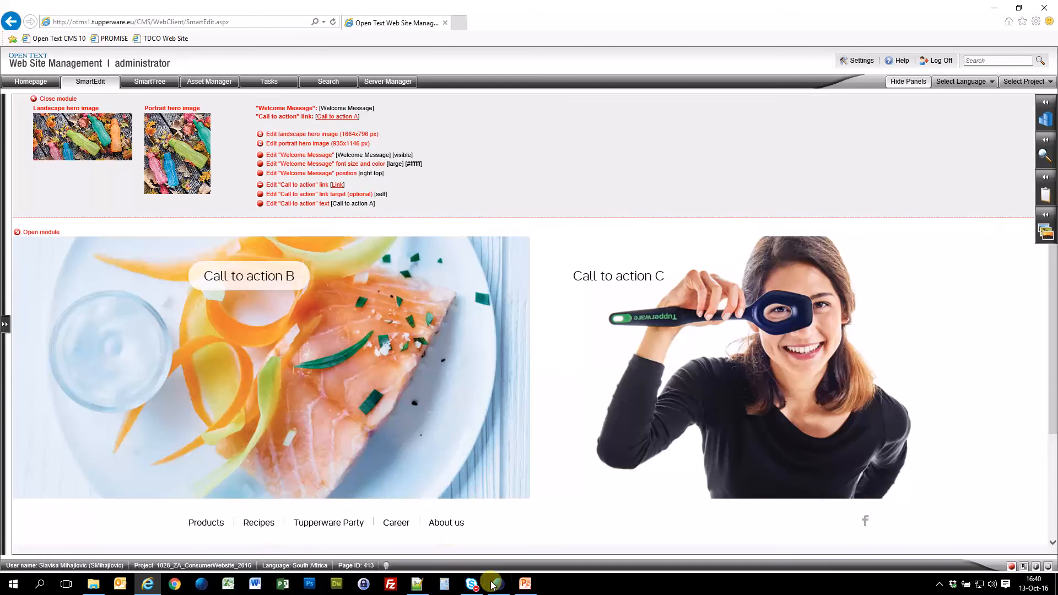
Switch to Firefox, search the web for "color codes", and open the HTML Color Codes site from the results.
left_click(494, 584)
left_click(134, 9)
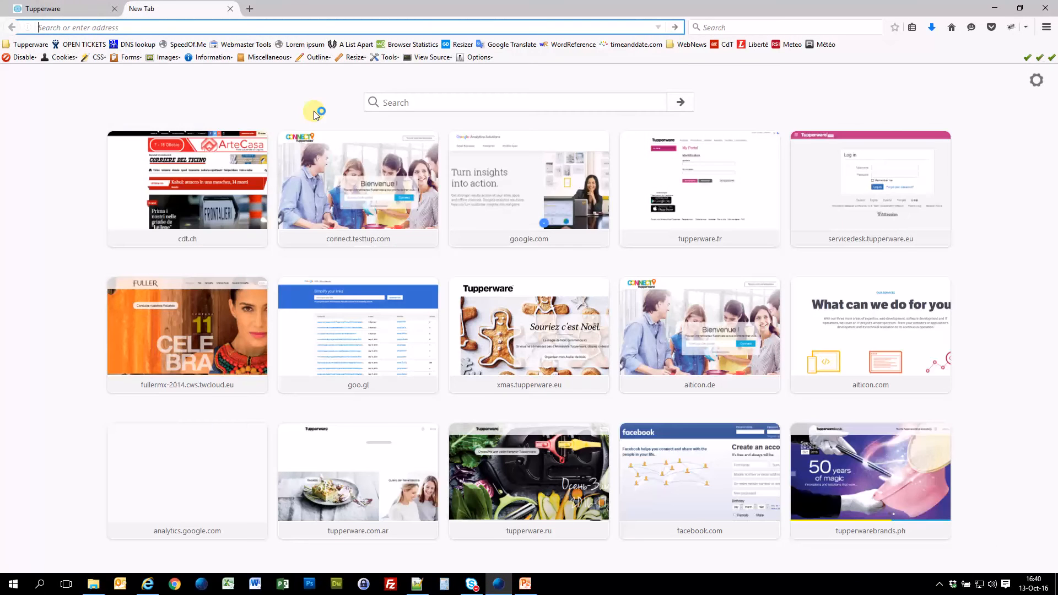
type("color codes")
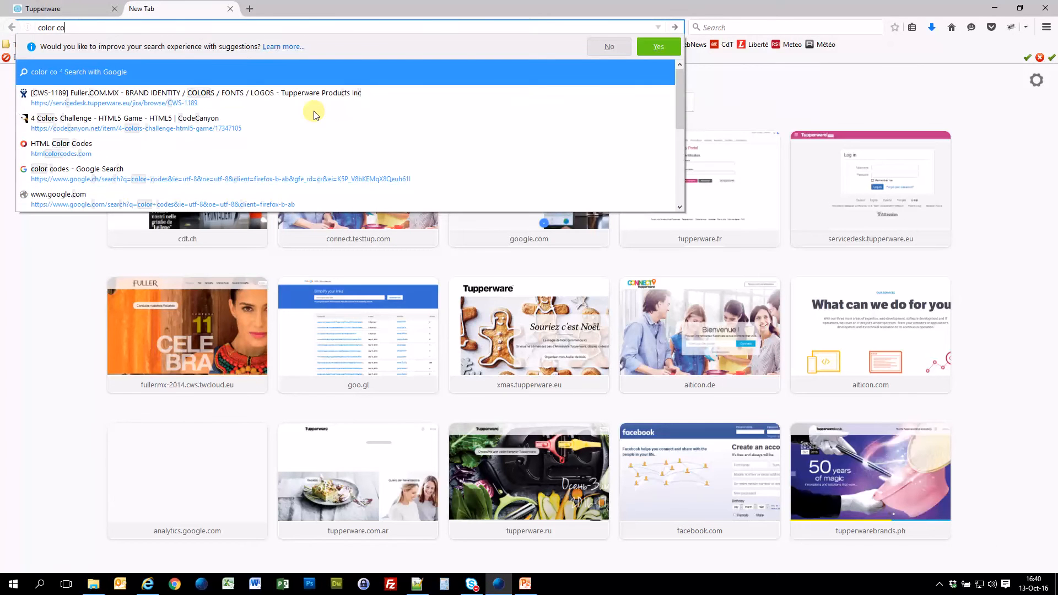
key("Return")
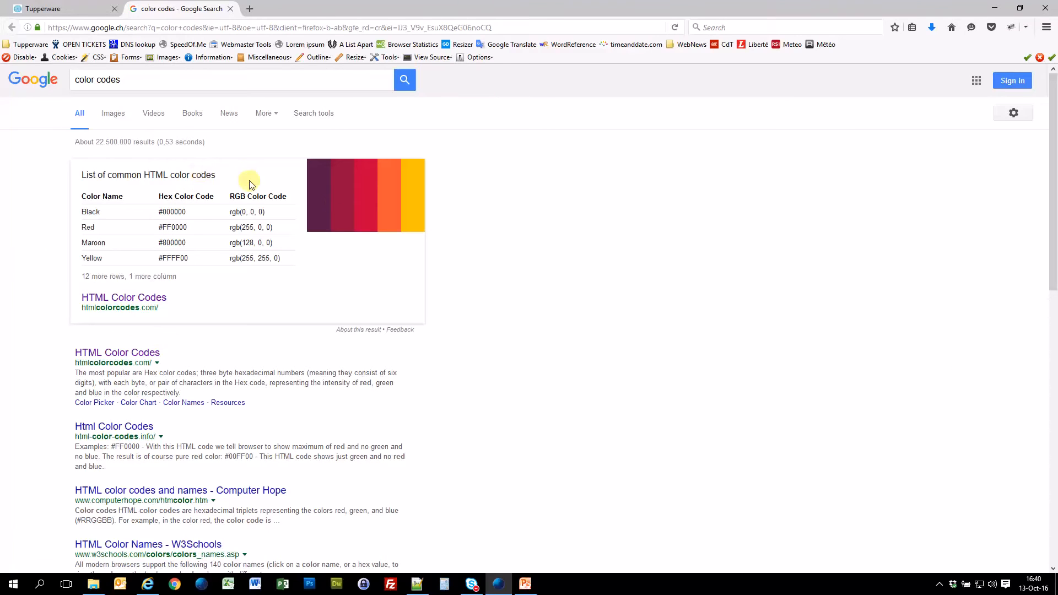
left_click(125, 297)
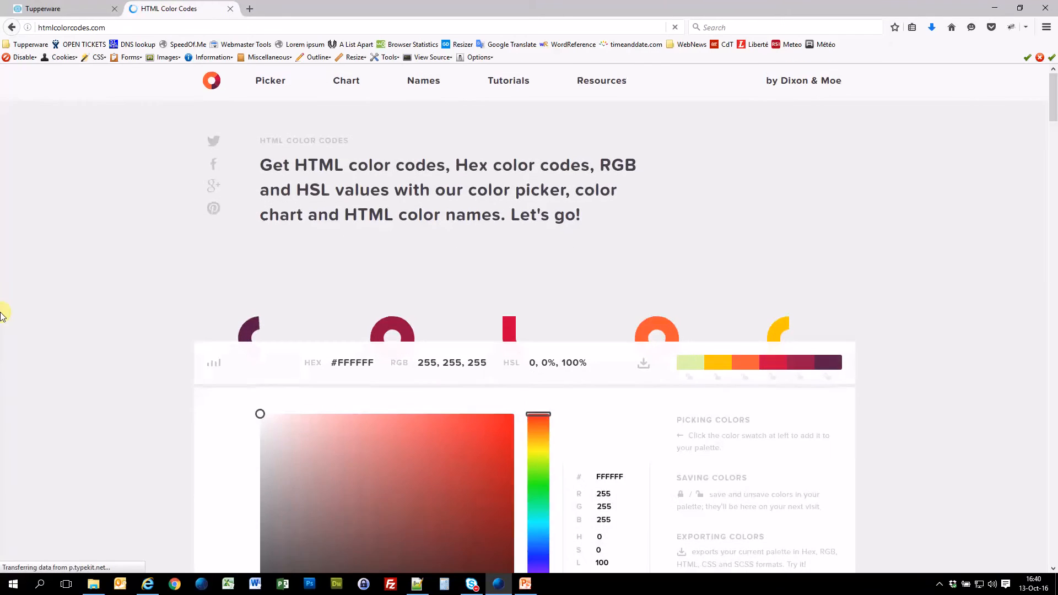
Pick a bright red in the color picker, highlight its hex code #EC0B0B, then close the color site and return to the CMS.
scroll(66, 390, "down", 4)
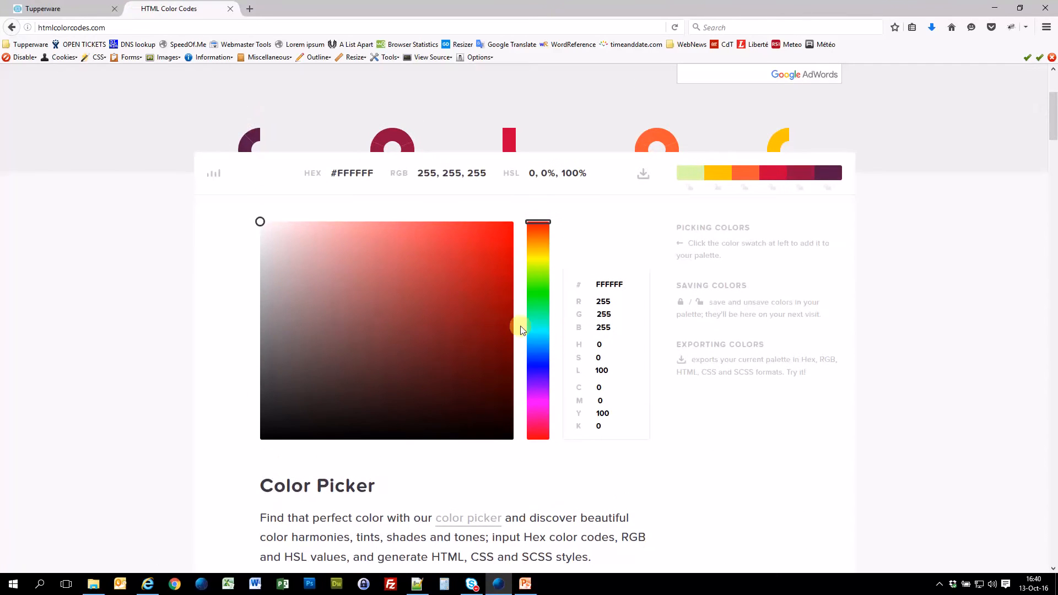
left_click(503, 238)
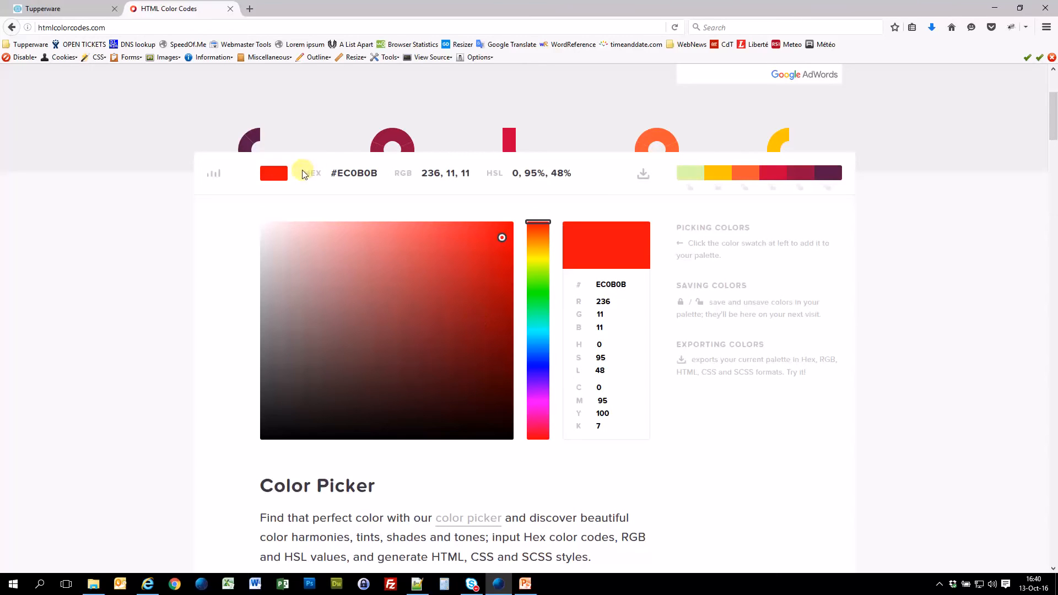
left_click_drag(333, 173, 379, 174)
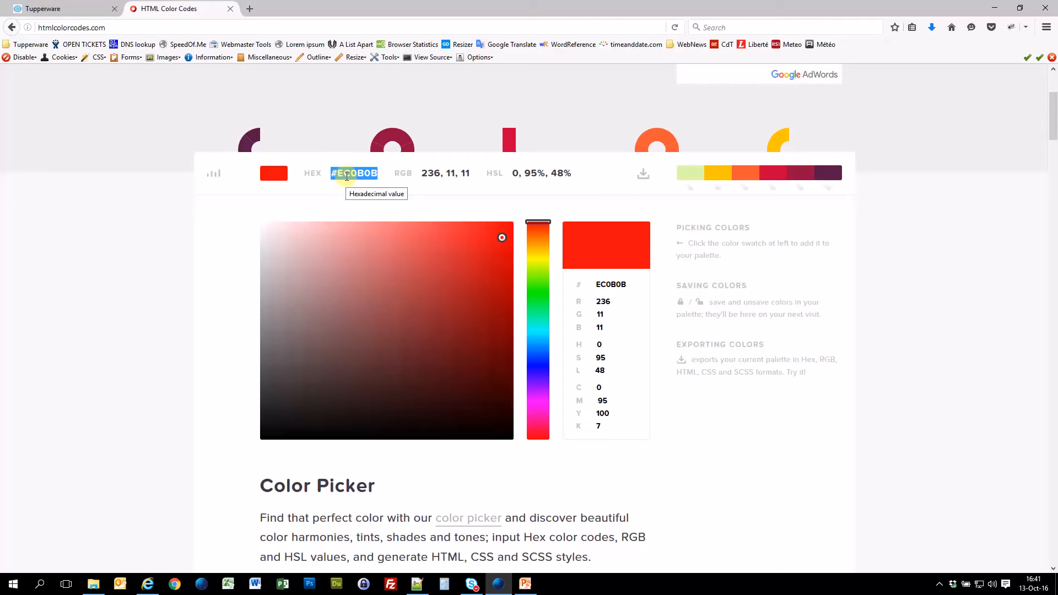
left_click_drag(371, 253, 238, 208)
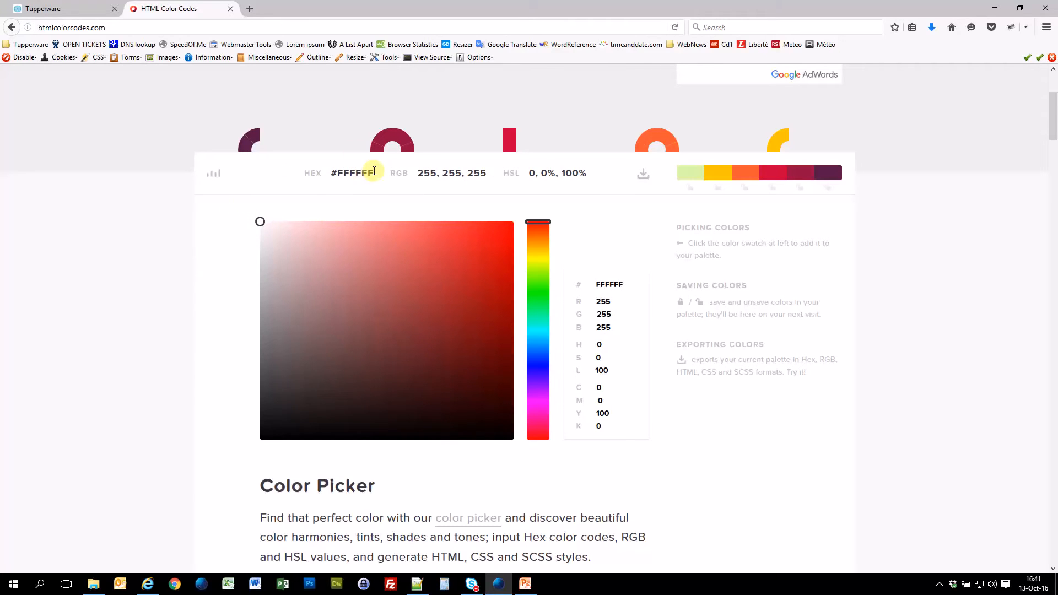
left_click(231, 9)
left_click(992, 7)
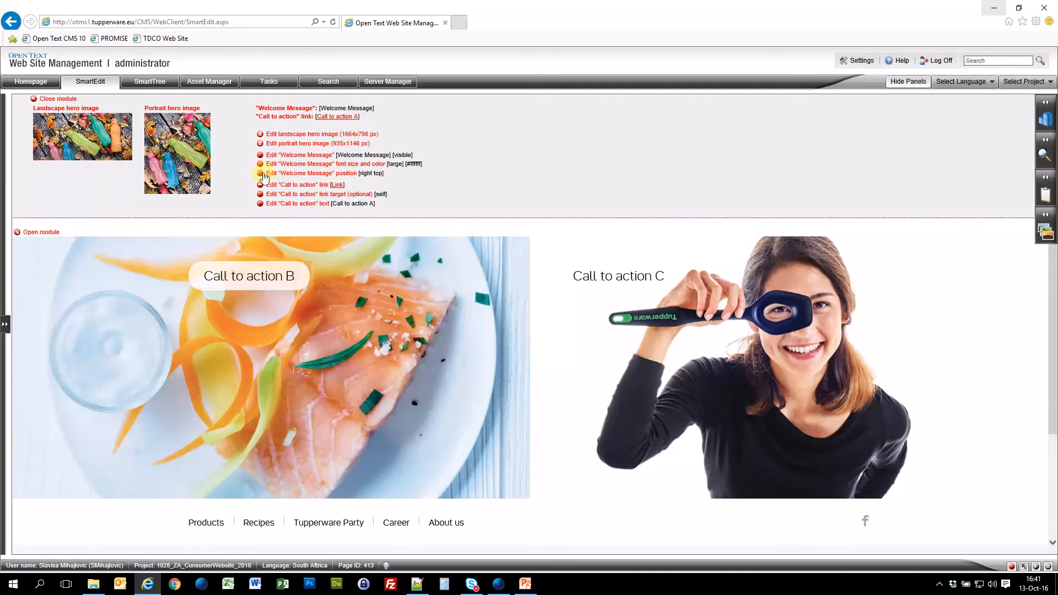
Set the "Welcome Message" position in the hero module to left bottom.
left_click(261, 175)
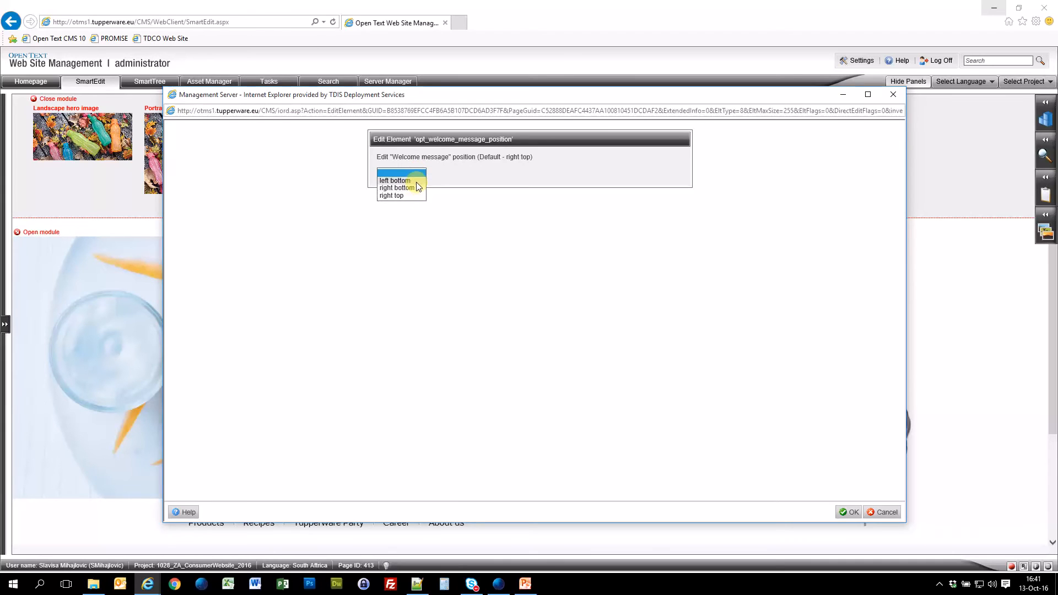
left_click(416, 181)
left_click(850, 512)
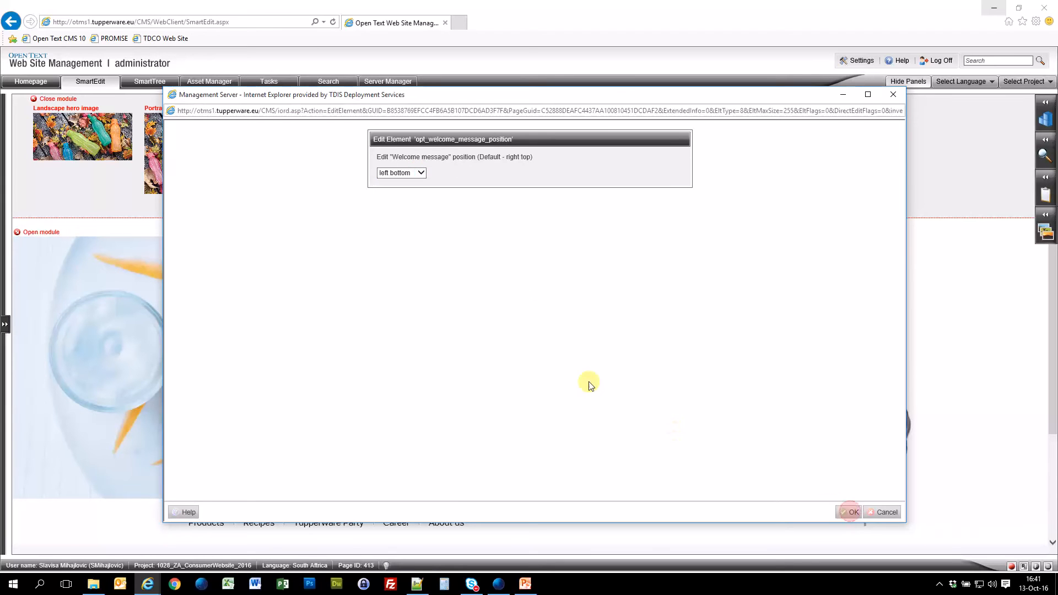
left_click(498, 584)
left_click(135, 8)
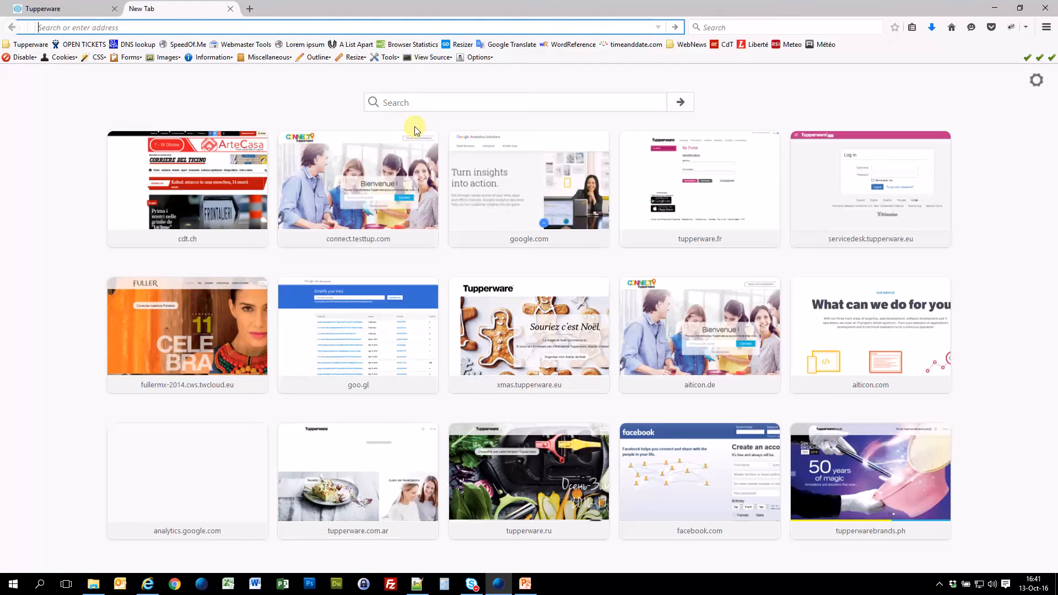
type(".ww.tupperware.it")
key("Return")
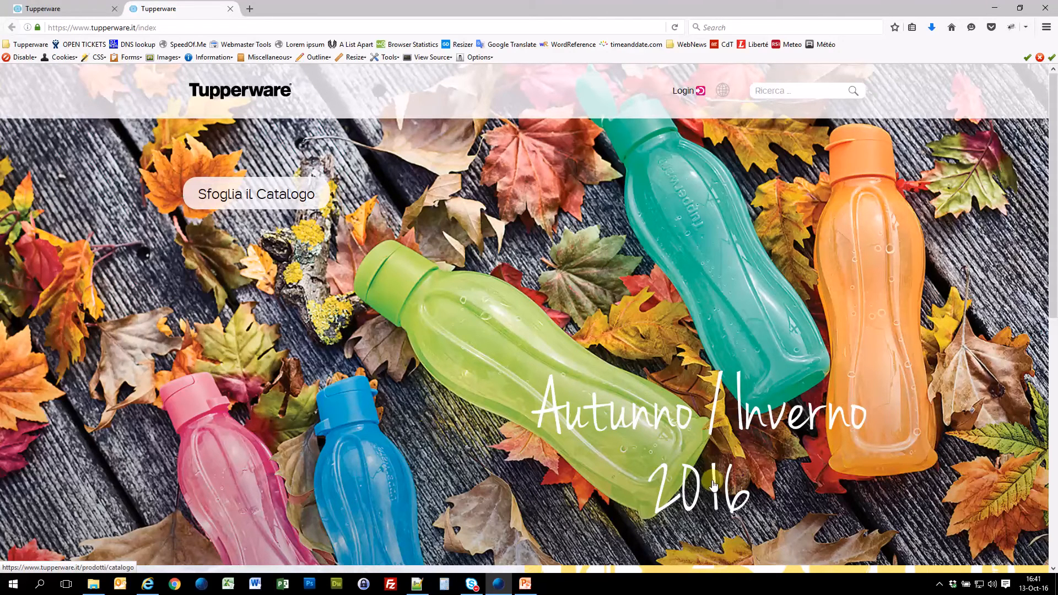
left_click(995, 17)
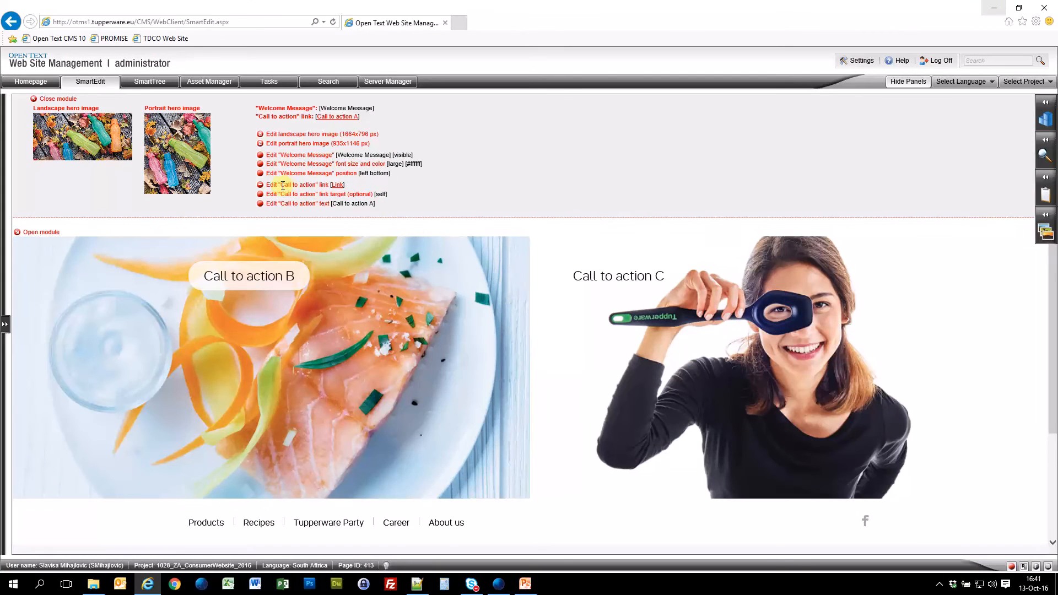
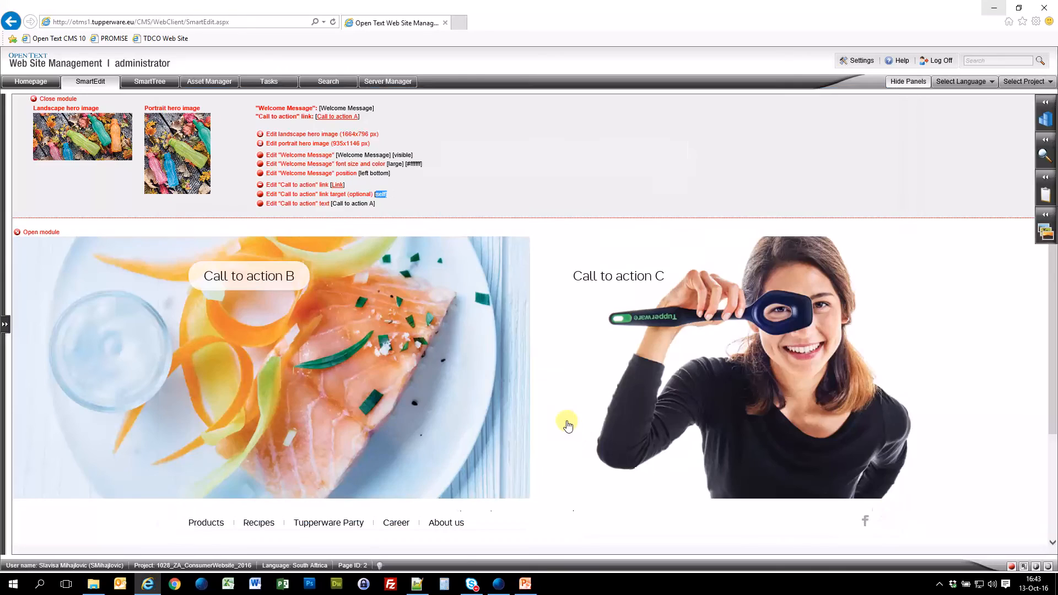
left_click(499, 584)
left_click(208, 25)
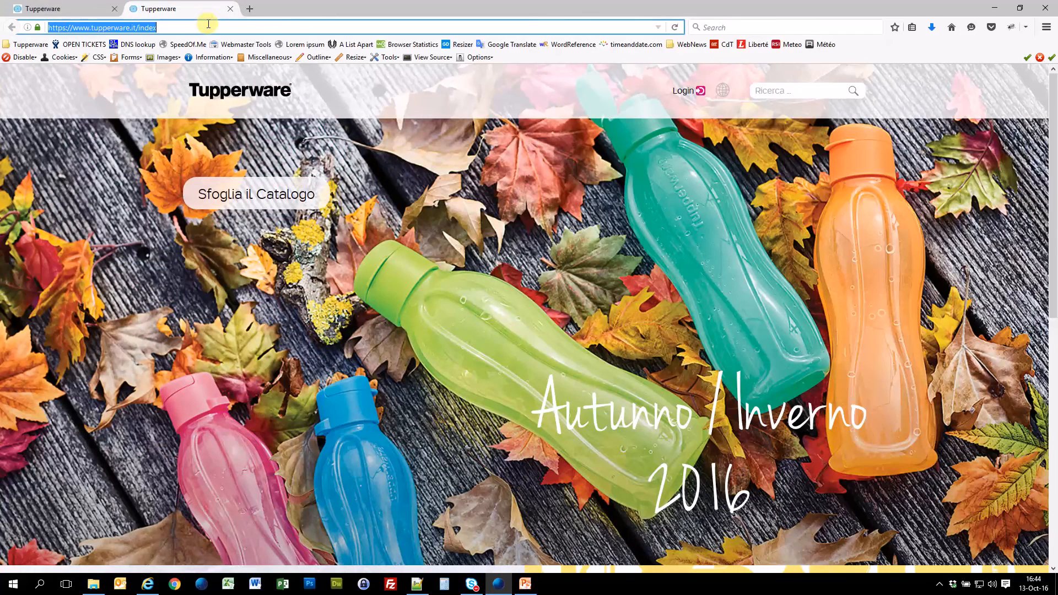
type("https://www.tupperwarebrands.com")
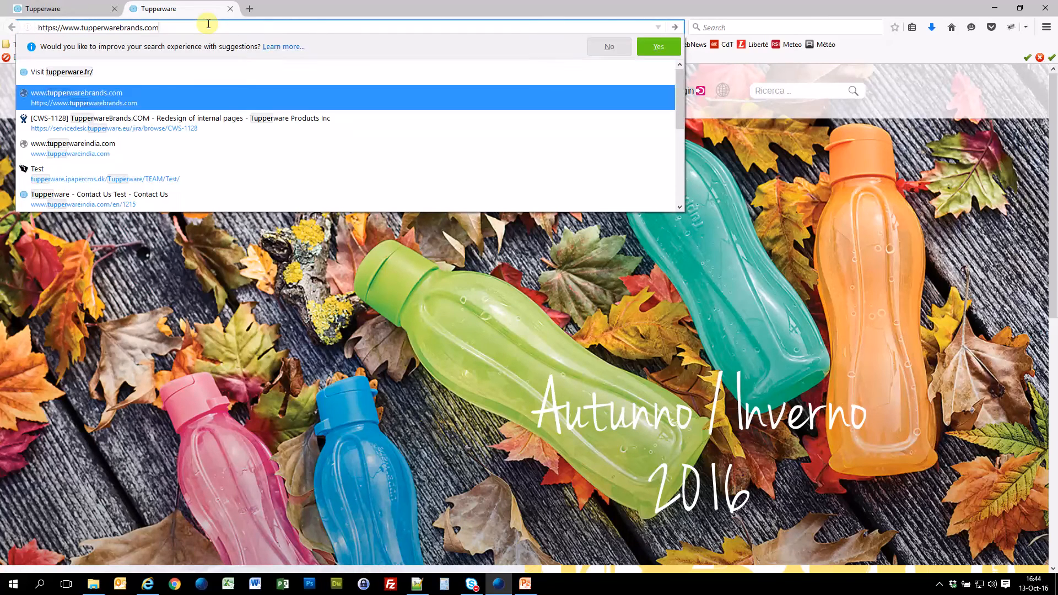
key("BackSpace")
key("BackSpace")
key("BackSpace")
type("ph")
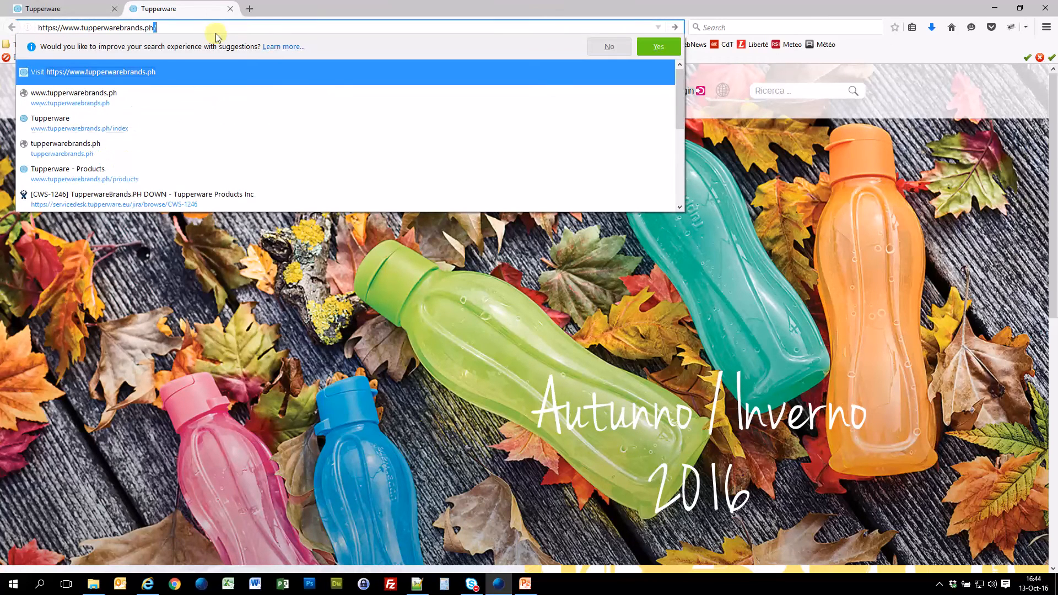
key("Return")
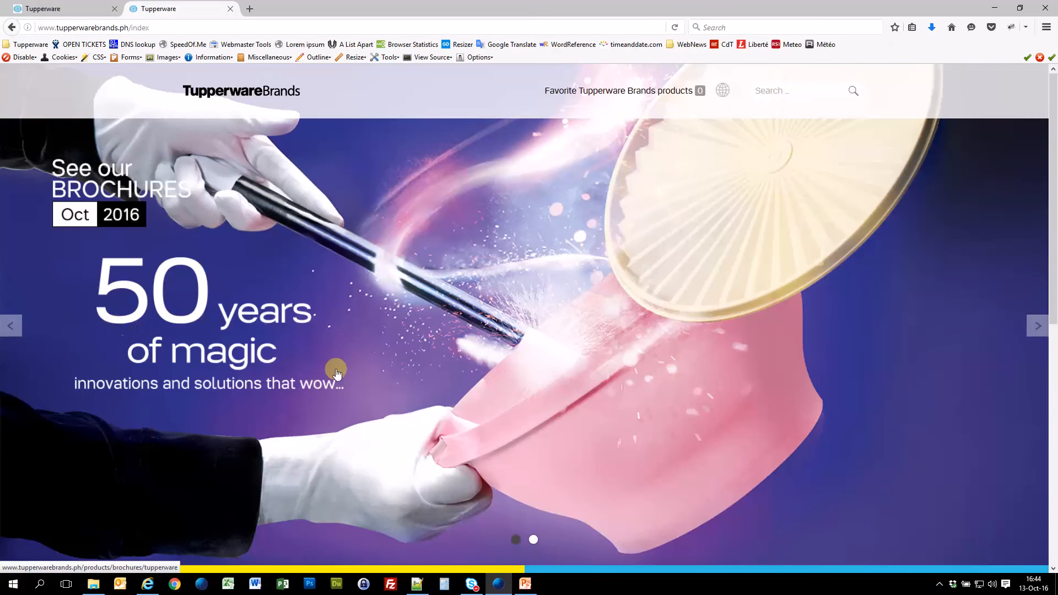
left_click(1053, 144)
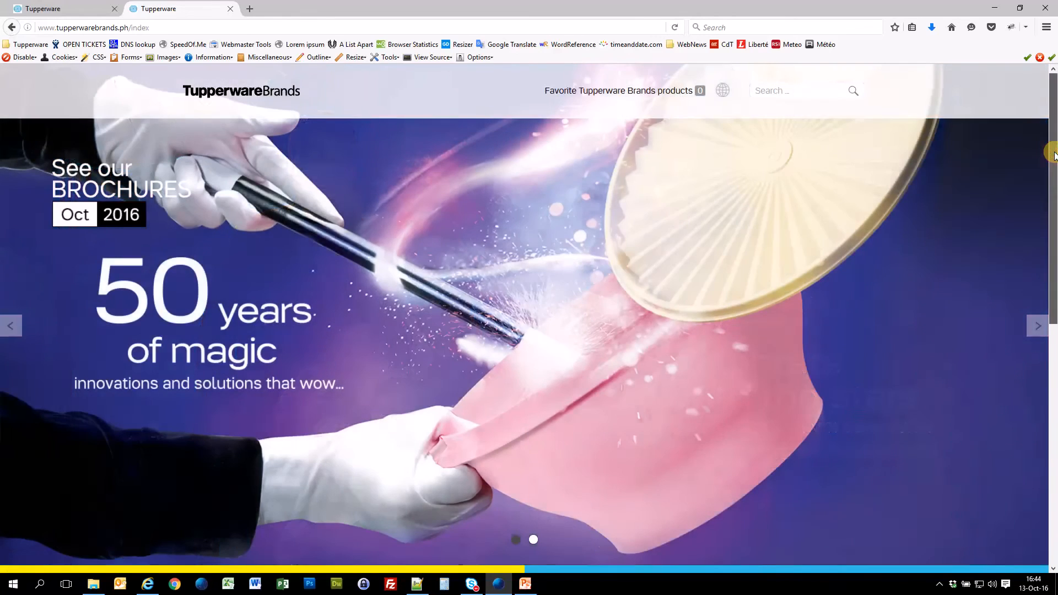
left_click_drag(1053, 156, 1051, 352)
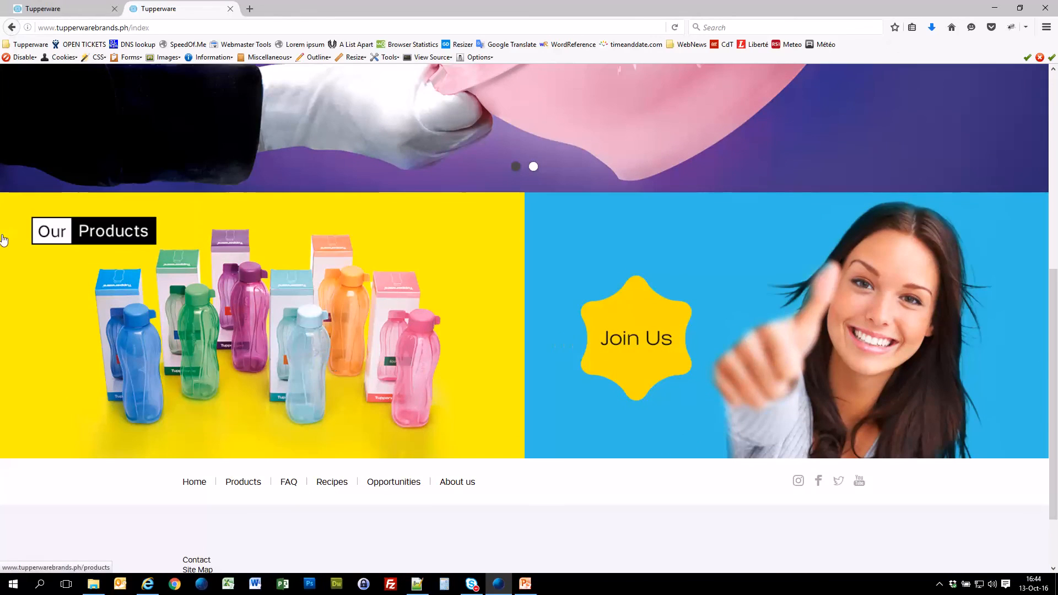
Return to the CMS, open the call-to-action picture module for editing, and highlight the 832x422 px size required for the Call to action B picture.
left_click(995, 7)
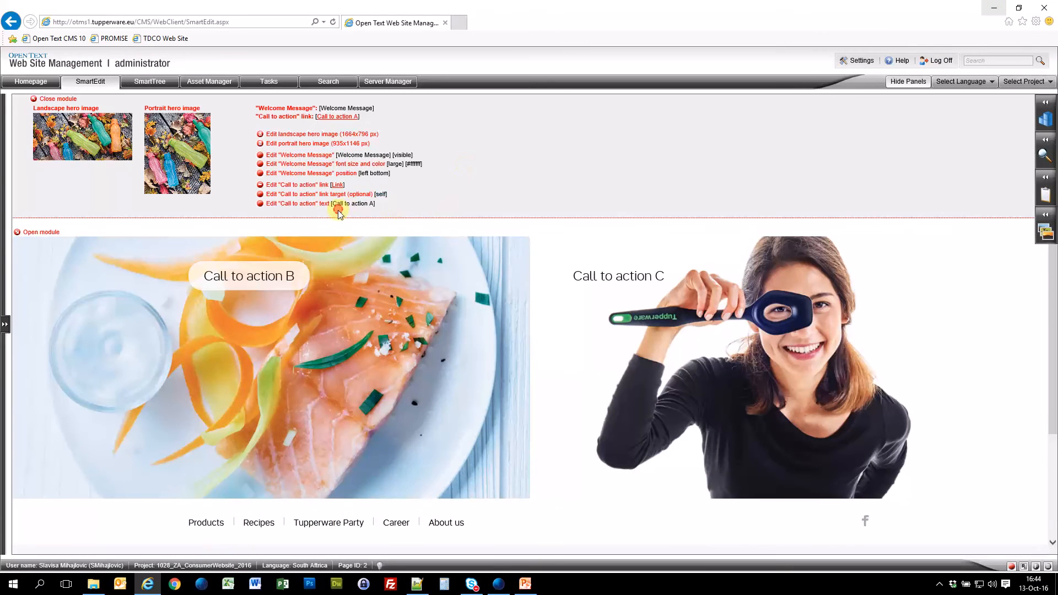
scroll(345, 216, "up", 1)
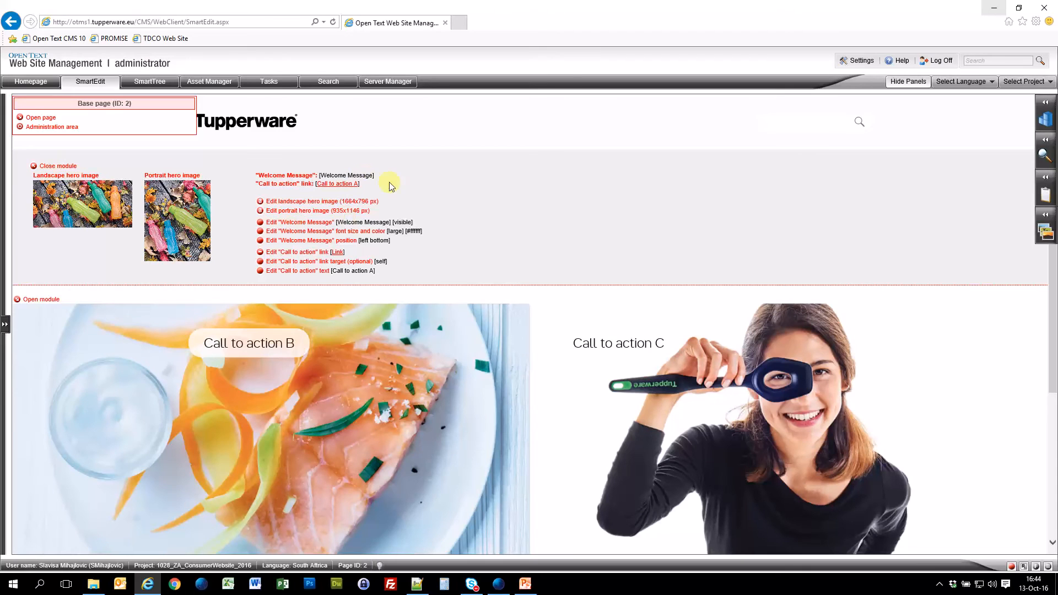
left_click(18, 300)
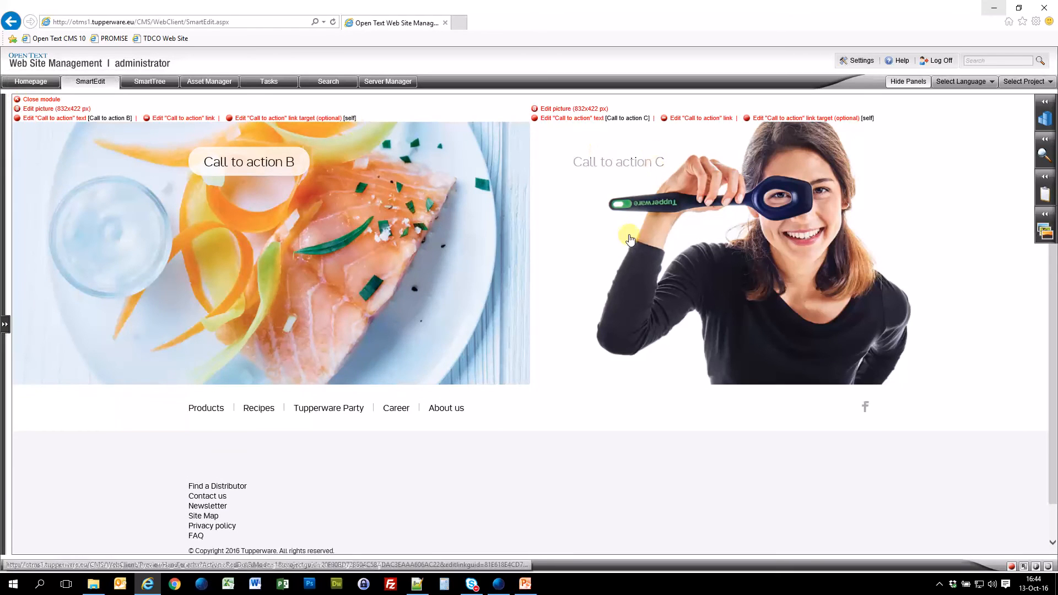
scroll(600, 276, "up", 2)
scroll(287, 328, "down", 1)
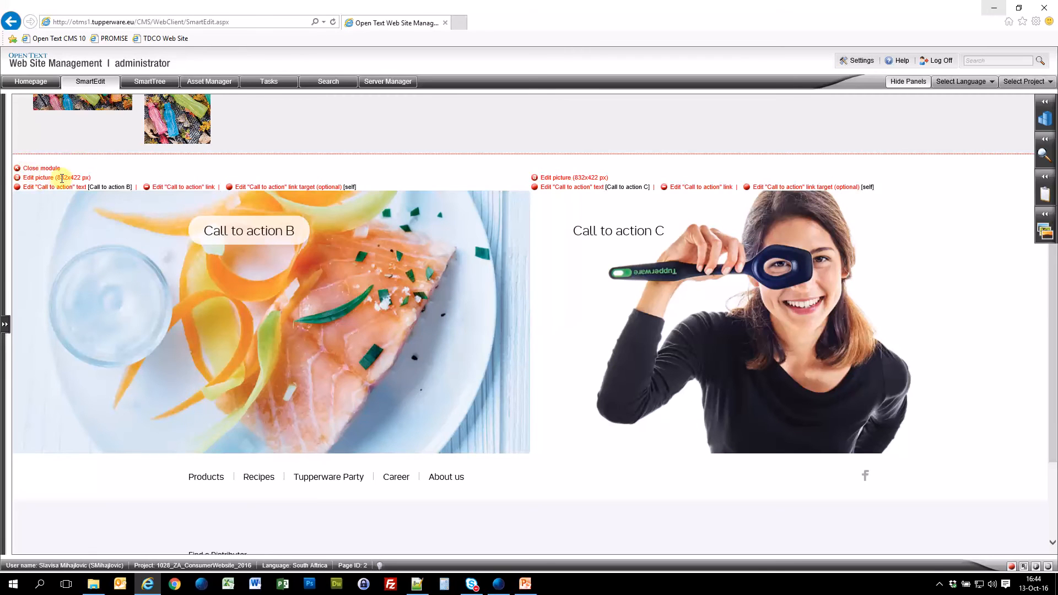
left_click_drag(57, 178, 77, 177)
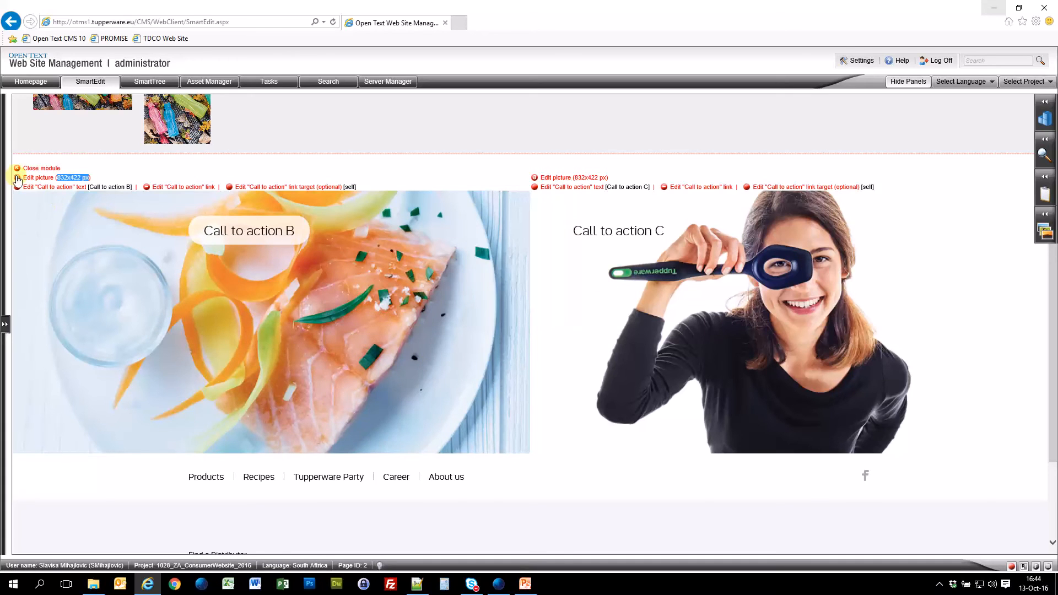
Upload WhatsOn-832x422-xmas.jpg to the image gallery as the new Call to action B picture.
left_click(137, 335)
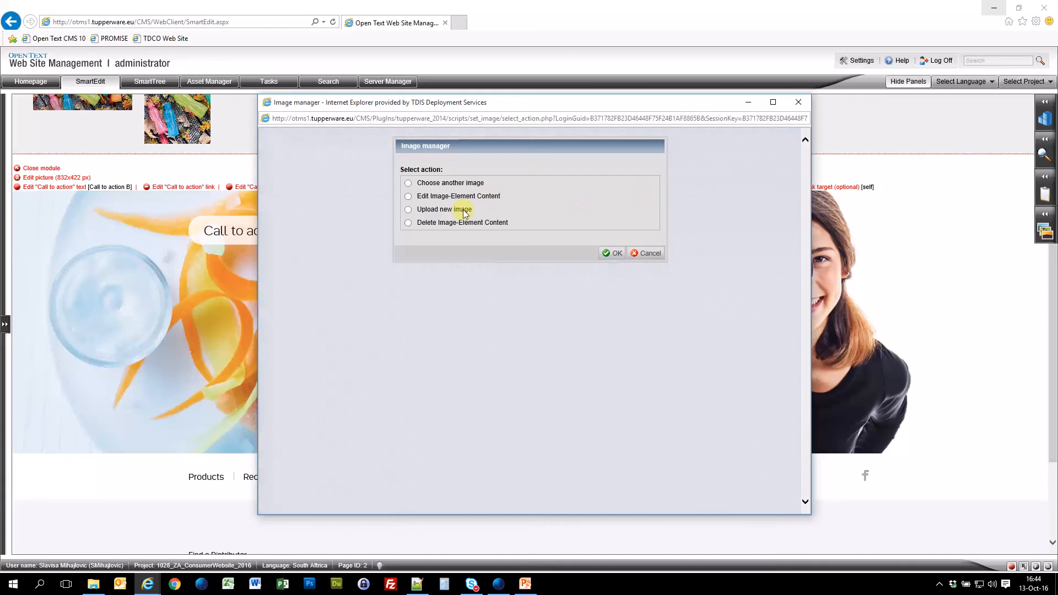
left_click(612, 253)
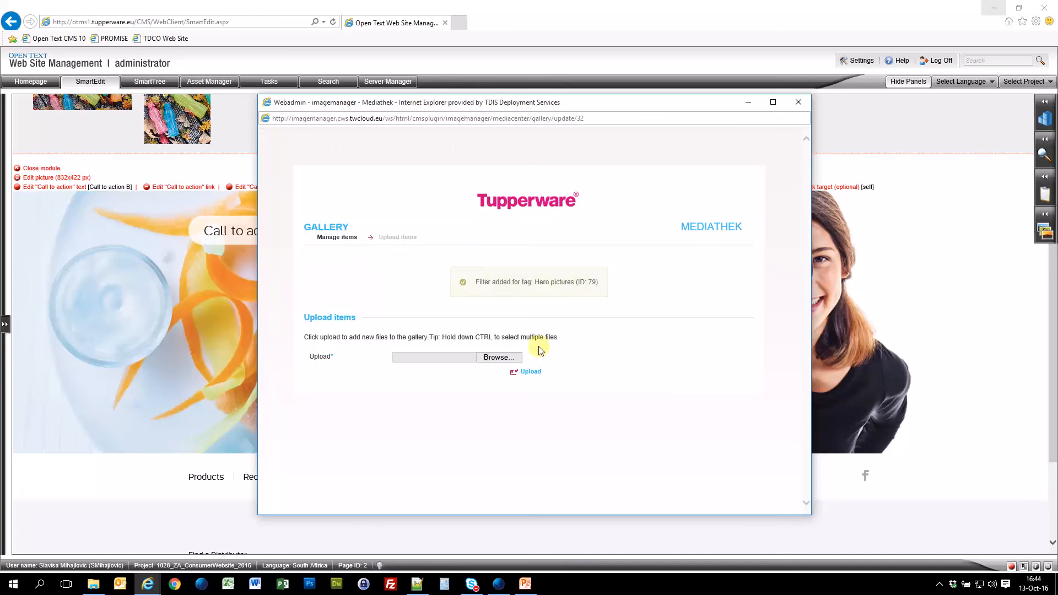
left_click(499, 358)
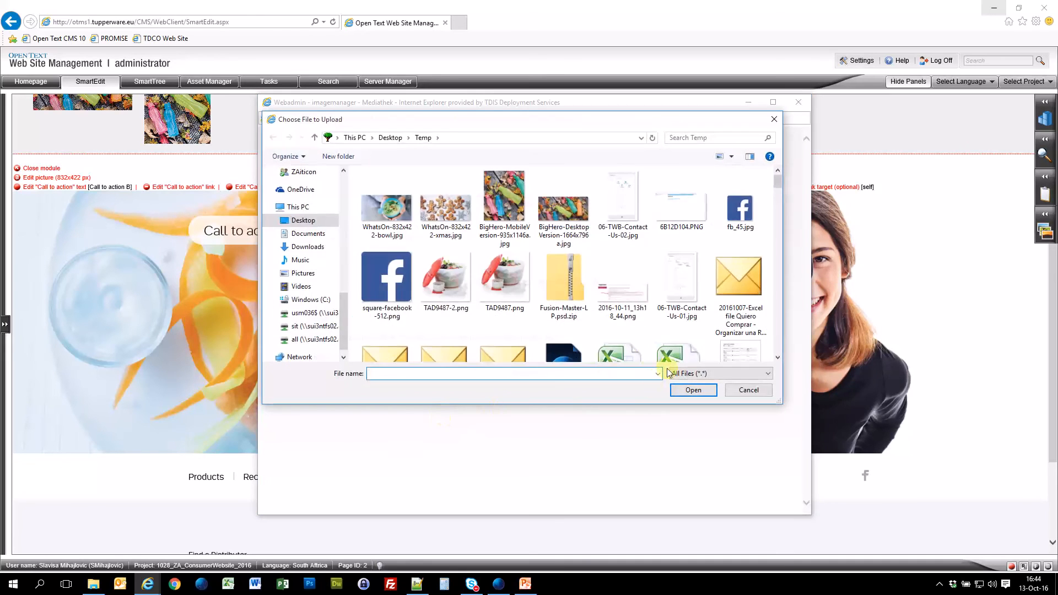
double_click(451, 207)
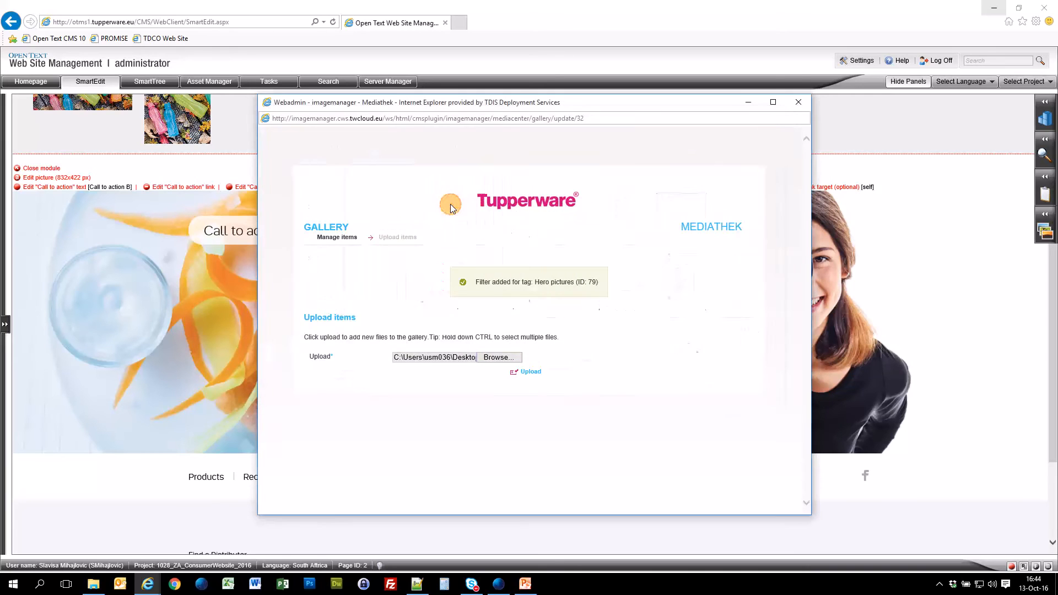
left_click(532, 371)
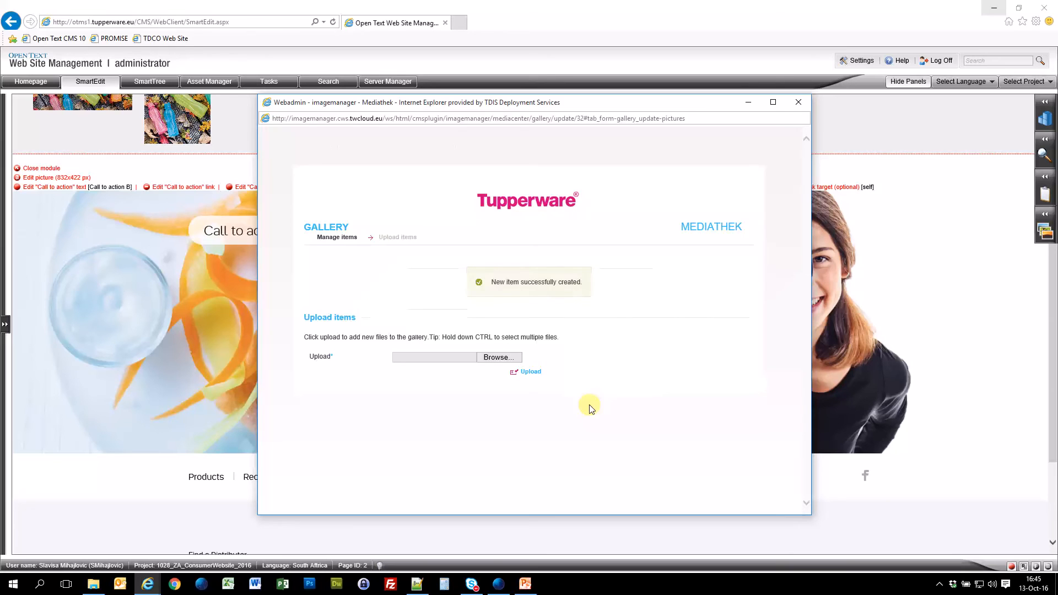
Open the uploaded xmas image from the gallery's managed items and send it to the CMS for Call to action B.
left_click(325, 237)
scroll(449, 338, "down", 2)
scroll(463, 424, "down", 3)
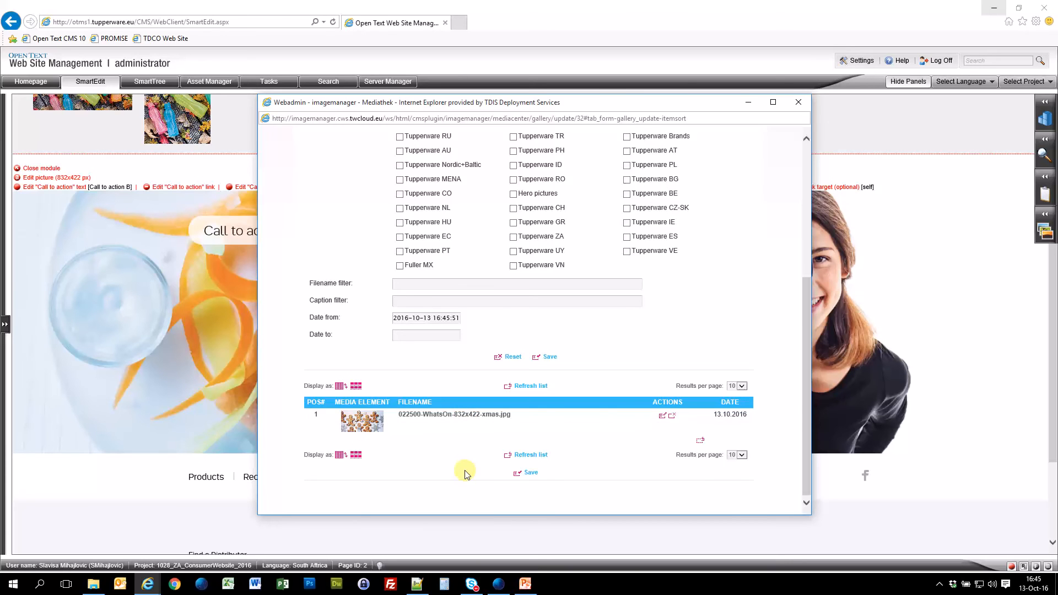
scroll(626, 366, "down", 6)
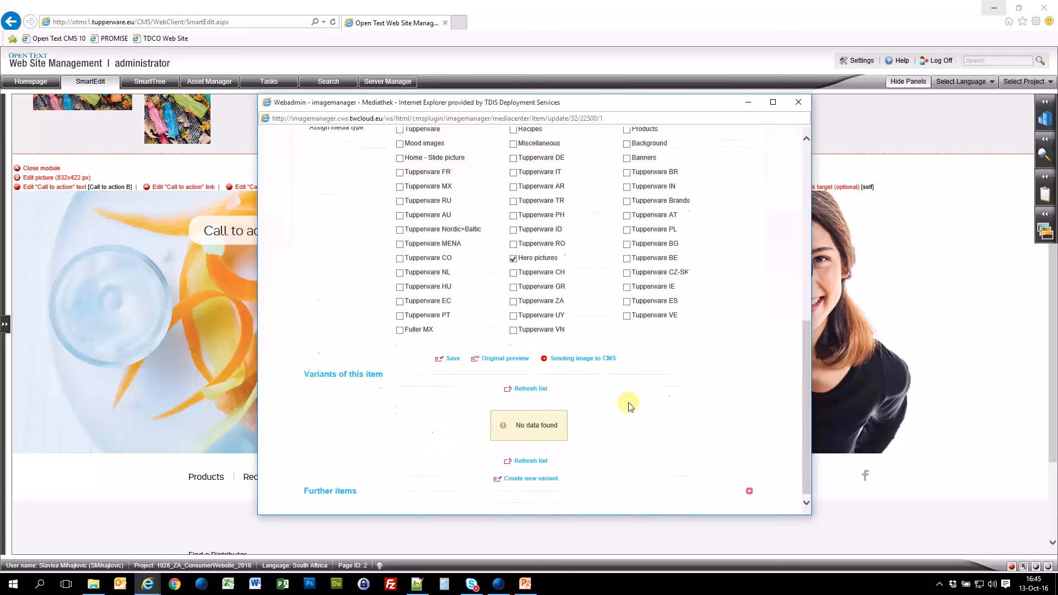
left_click(566, 356)
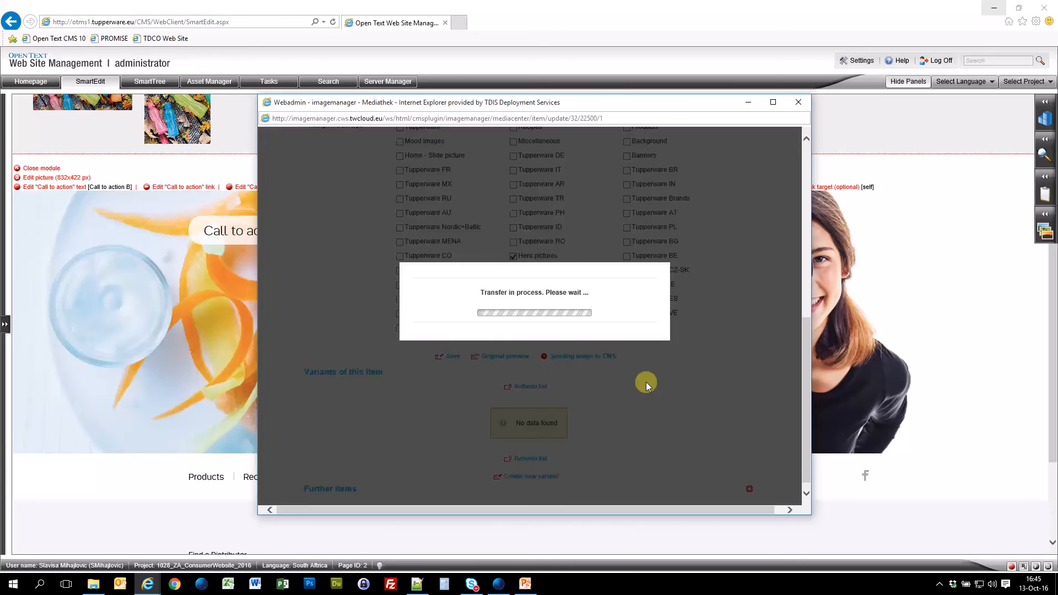
left_click(534, 310)
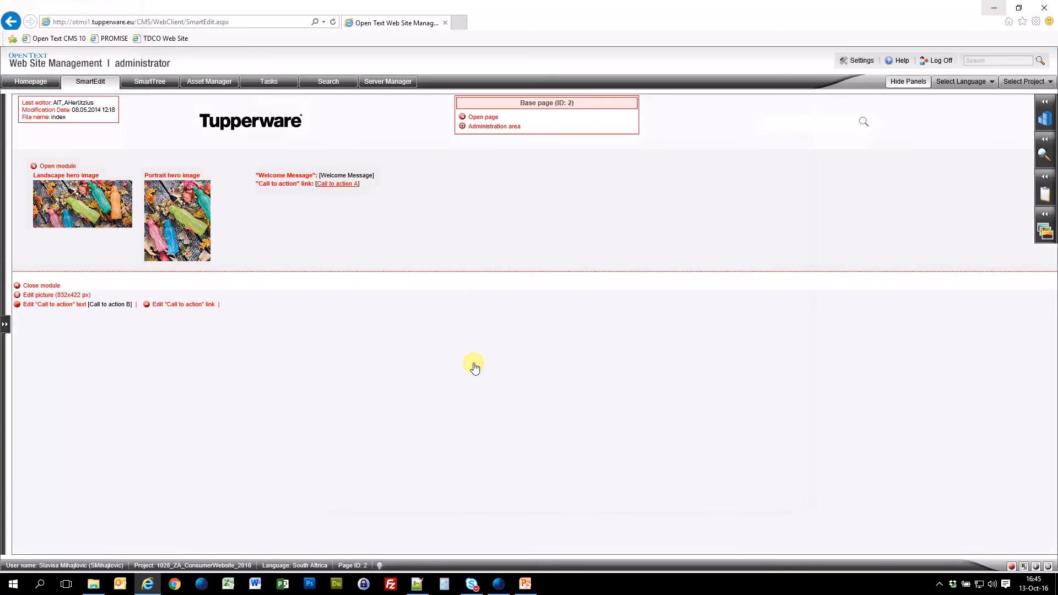
Upload WhatsOn-832x422-bowl.jpg to the image gallery as the new Call to action C picture.
scroll(400, 385, "down", 1)
scroll(401, 384, "up", 3)
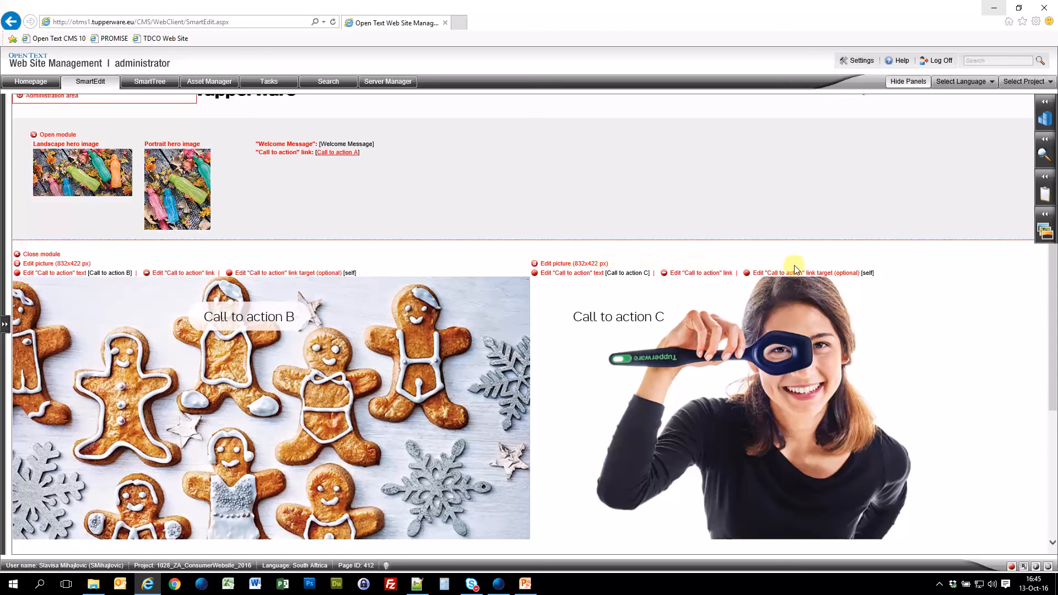
left_click(536, 263)
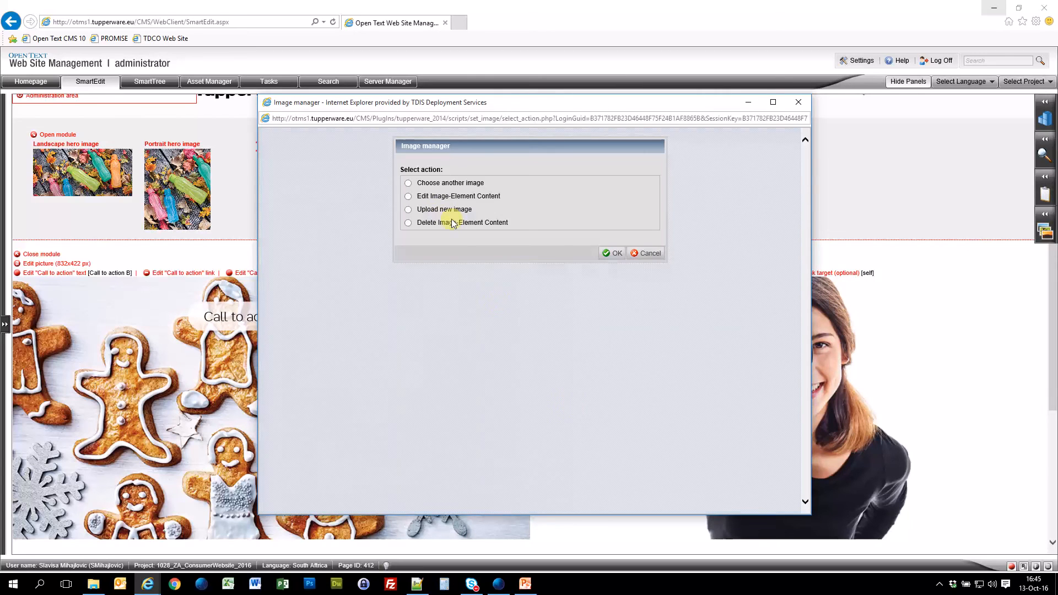
left_click(435, 206)
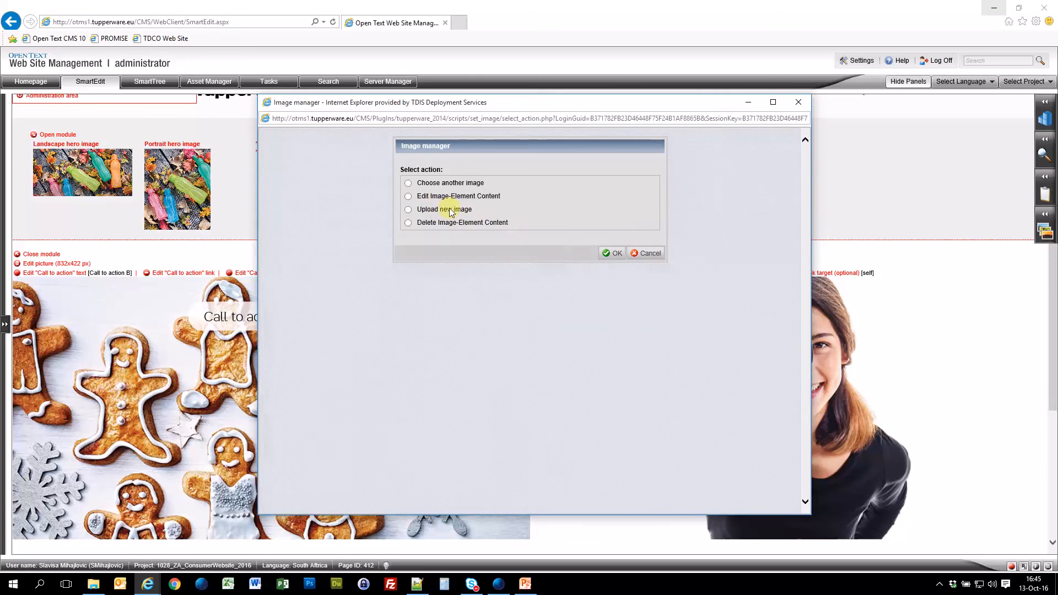
left_click(611, 253)
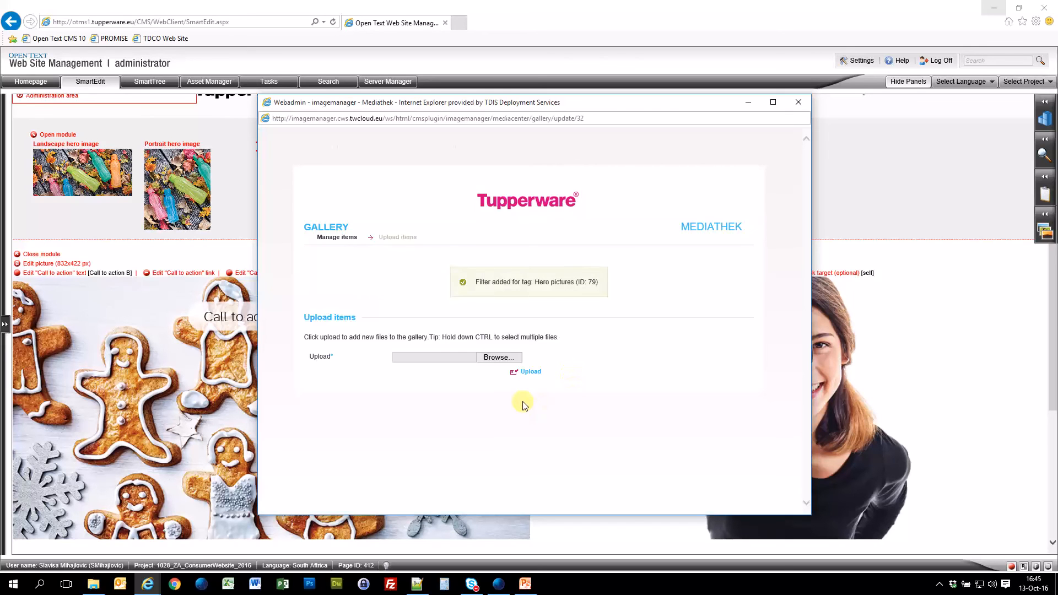
left_click(492, 357)
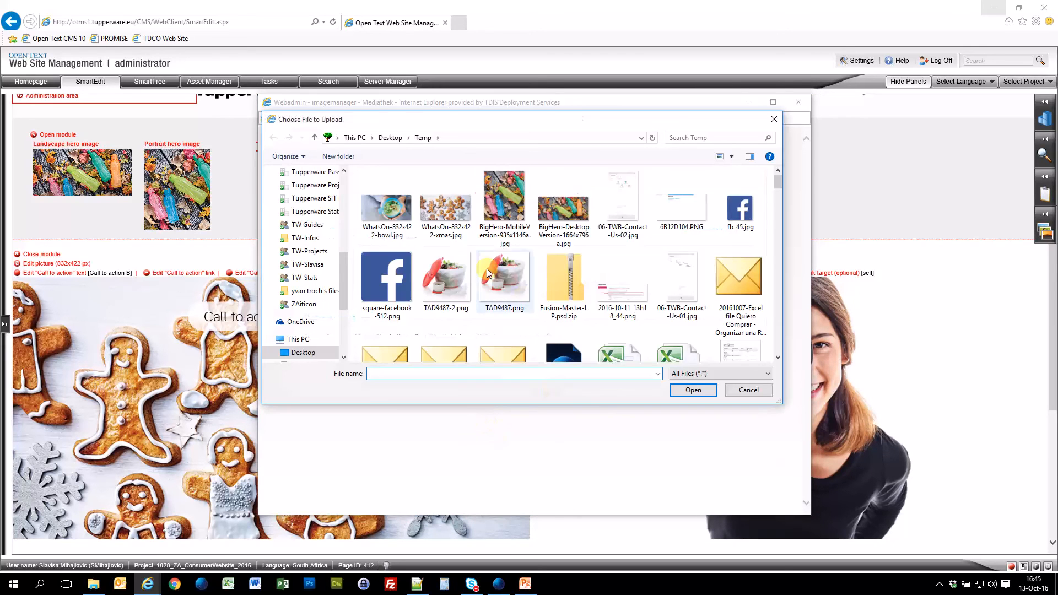
double_click(388, 208)
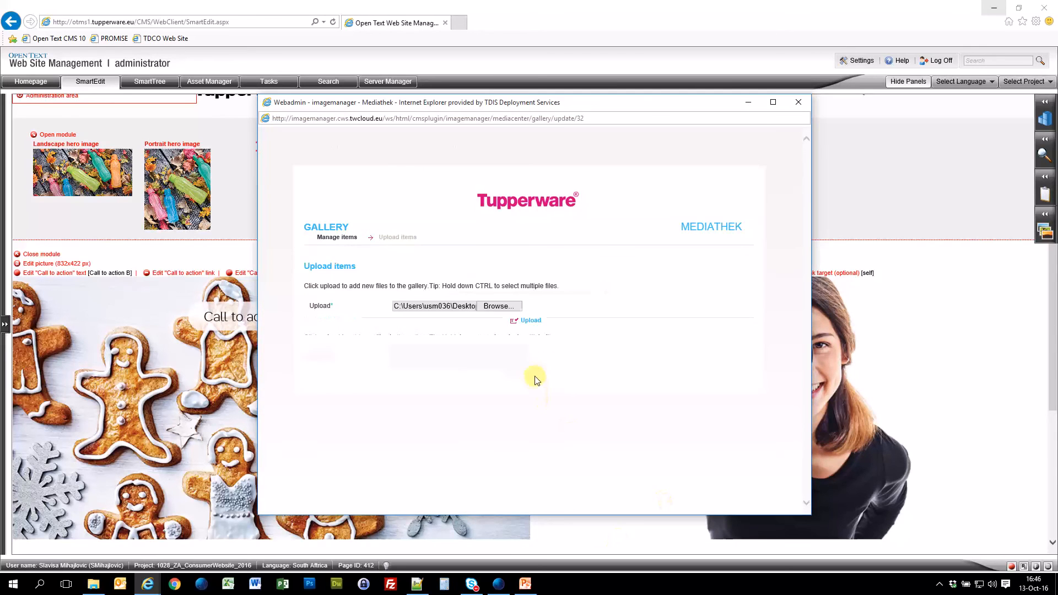
left_click(532, 321)
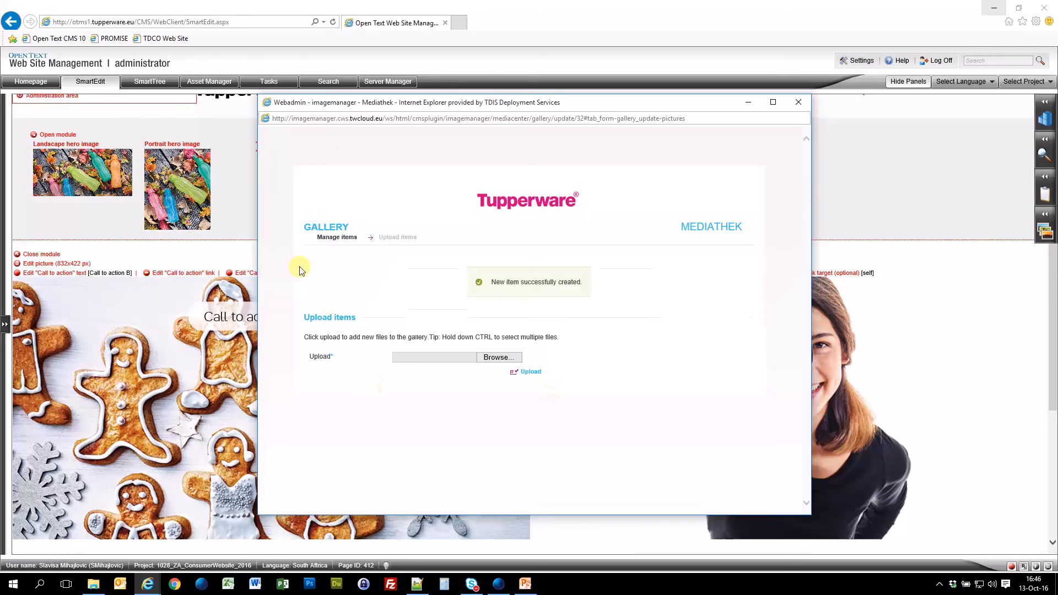
Open the uploaded bowl image from the gallery's managed items and send it to the CMS for Call to action C.
left_click(337, 237)
scroll(422, 369, "down", 4)
scroll(427, 435, "down", 2)
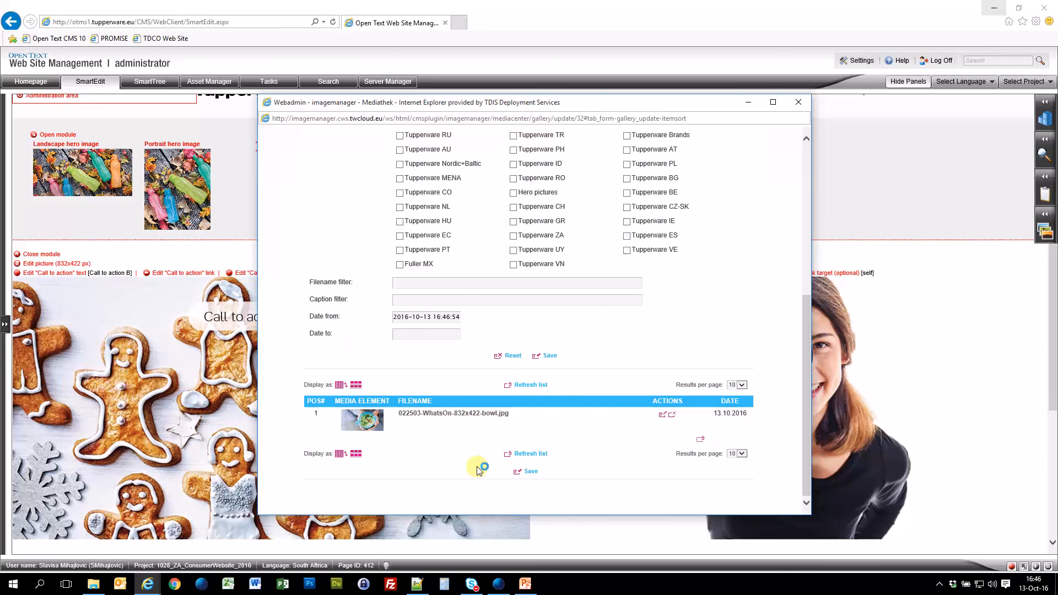
scroll(711, 336, "down", 4)
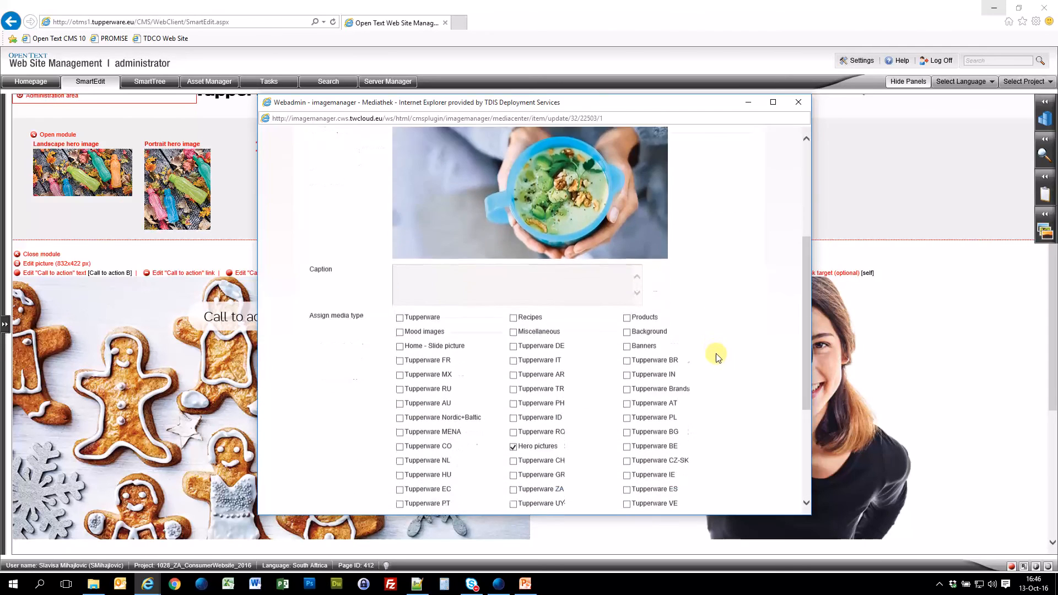
scroll(716, 357, "down", 4)
left_click(561, 357)
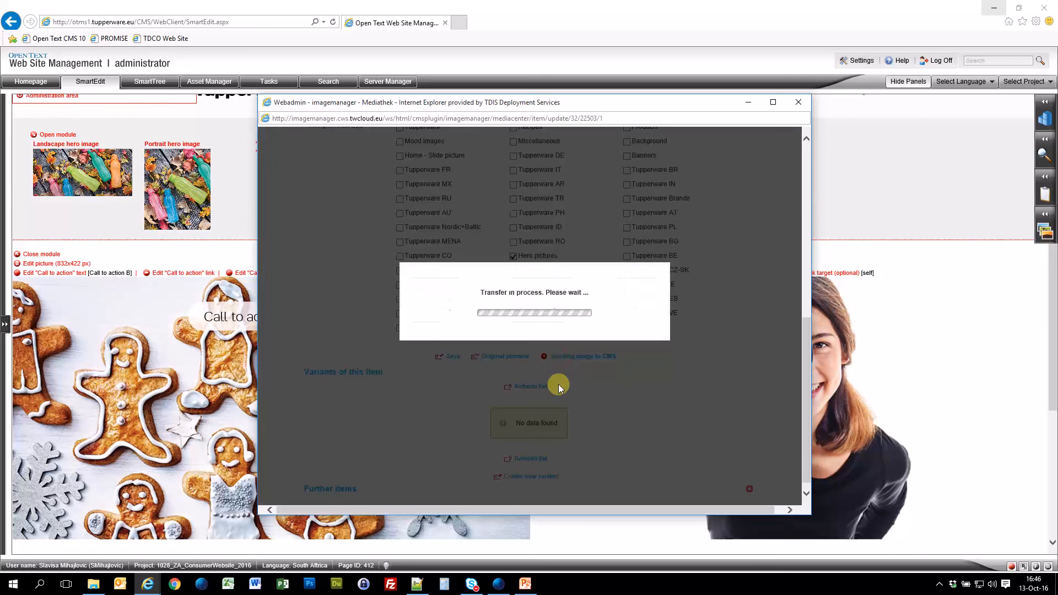
left_click(536, 311)
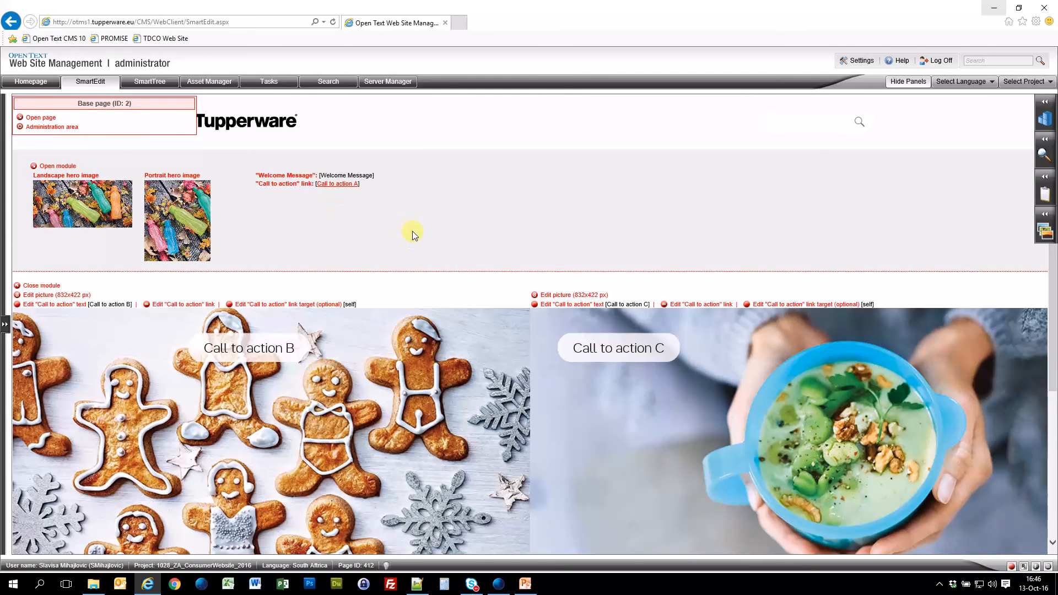
Preview the homepage in a separate maximized window, examine the hero image and messages, and close the preview.
right_click(388, 211)
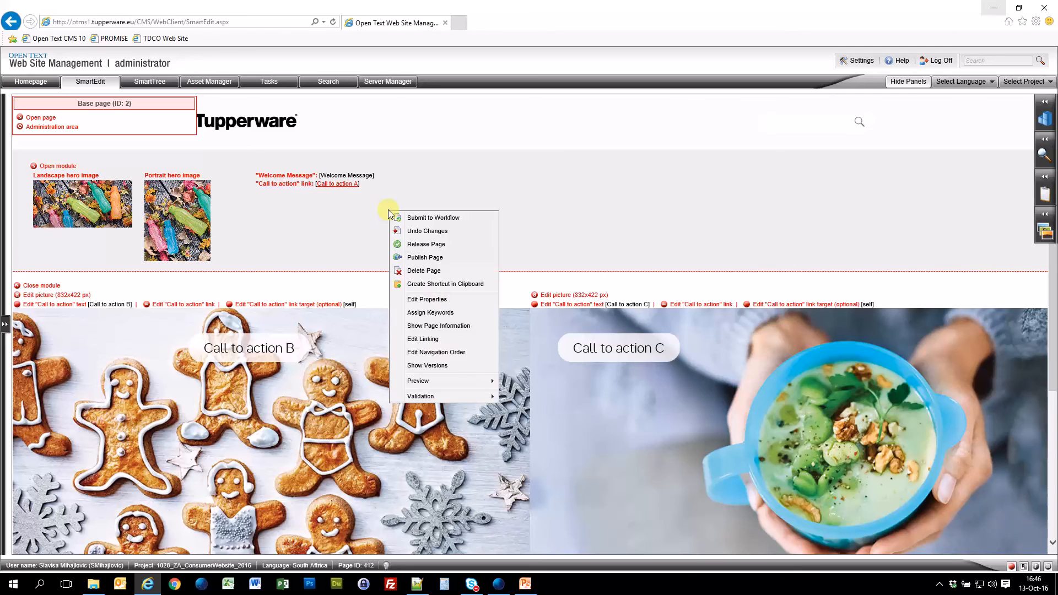
mouse_move(439, 384)
left_click(532, 381)
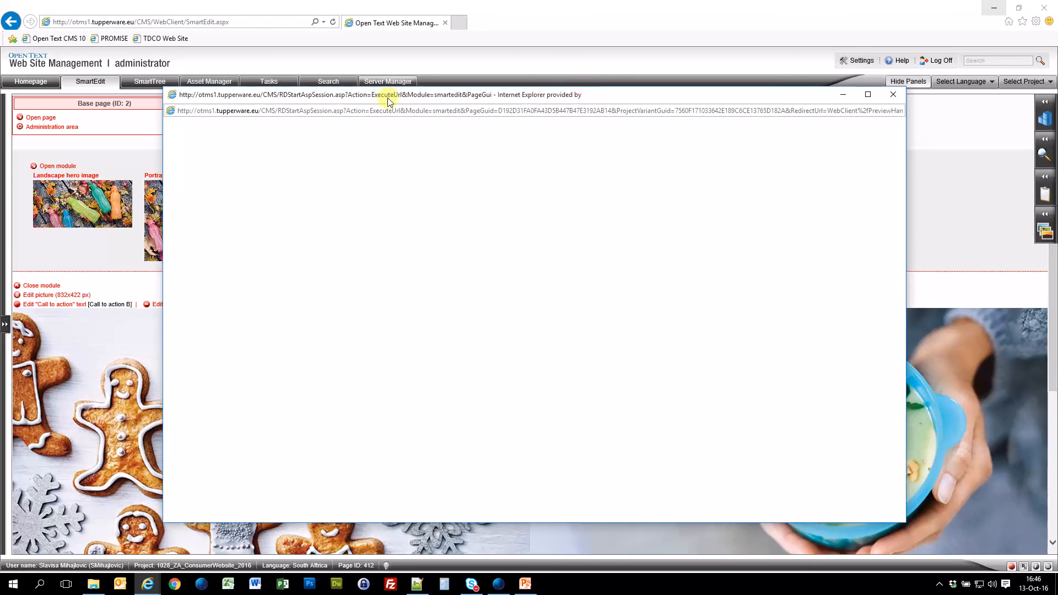
left_click(868, 96)
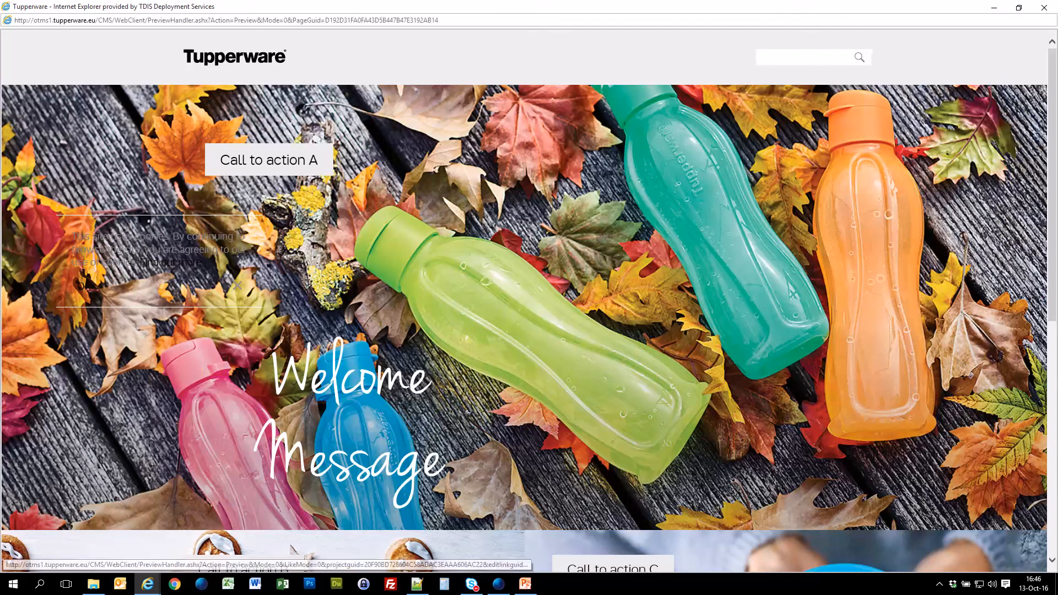
left_click_drag(1050, 168, 1030, 116)
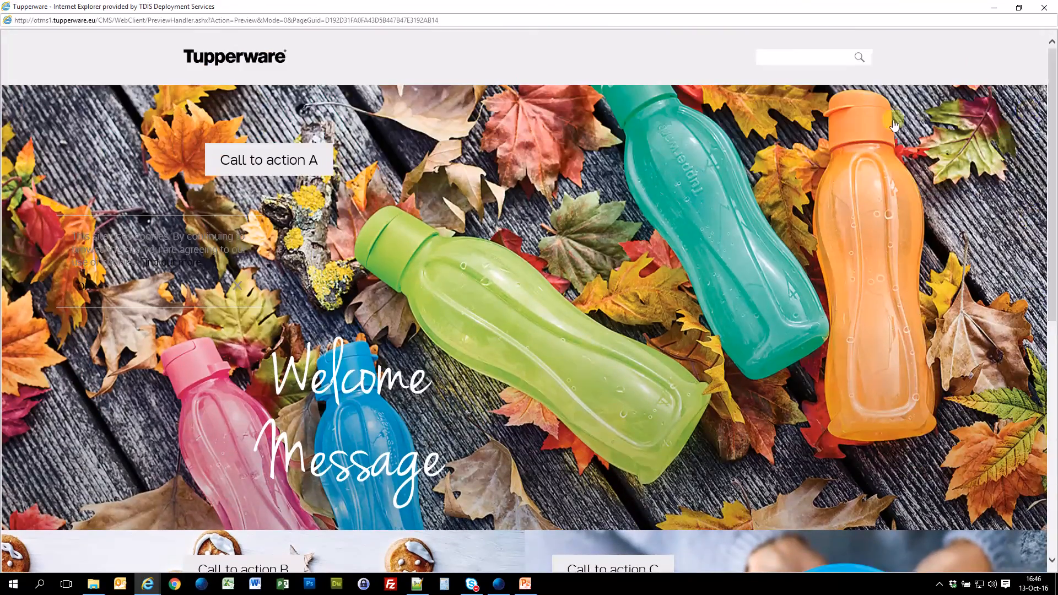
left_click(1045, 10)
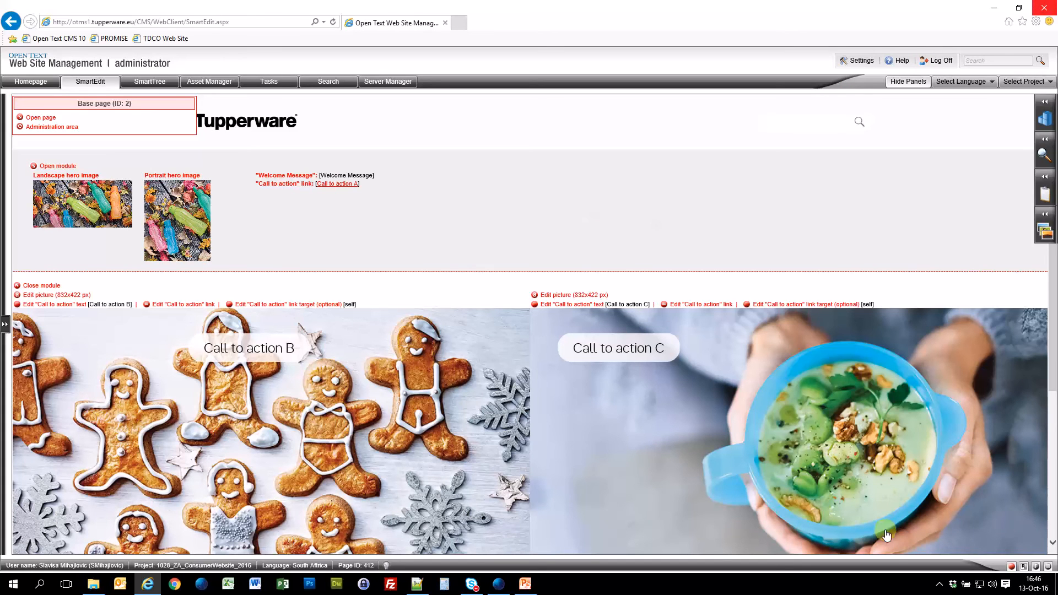
Preview the homepage inside SmartEdit, examine the hero and call-to-action images, and return to the editing view.
left_click(1049, 568)
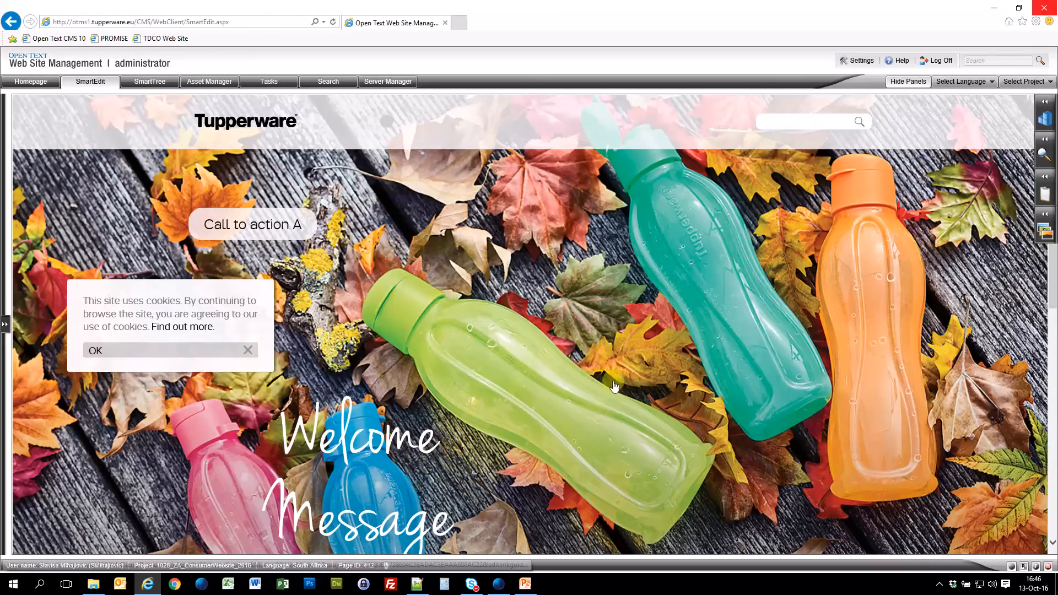
scroll(613, 383, "down", 3)
scroll(617, 401, "up", 2)
scroll(616, 401, "up", 1)
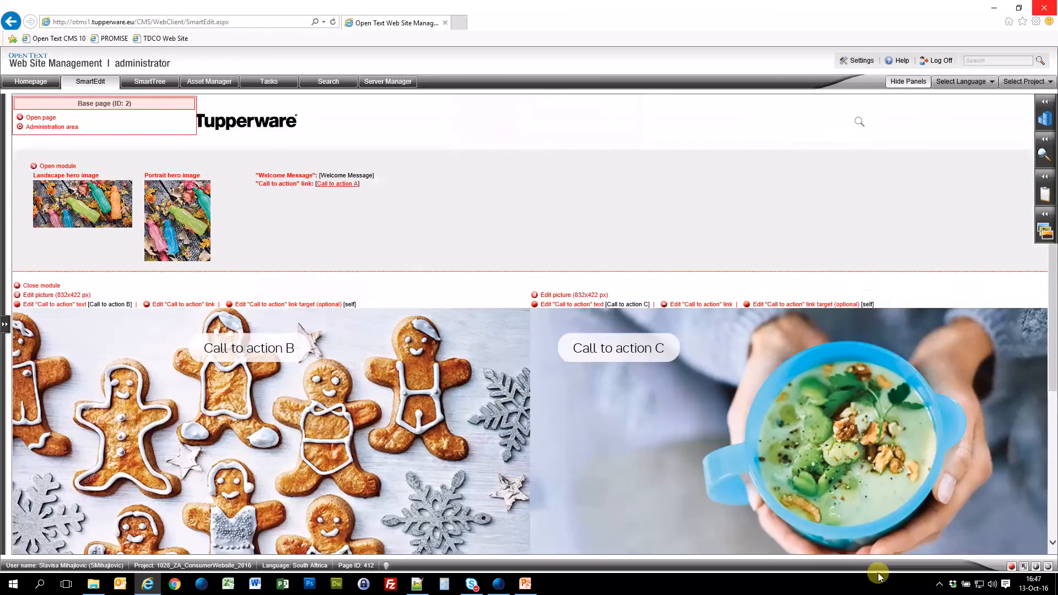
scroll(532, 429, "down", 3)
scroll(527, 422, "up", 3)
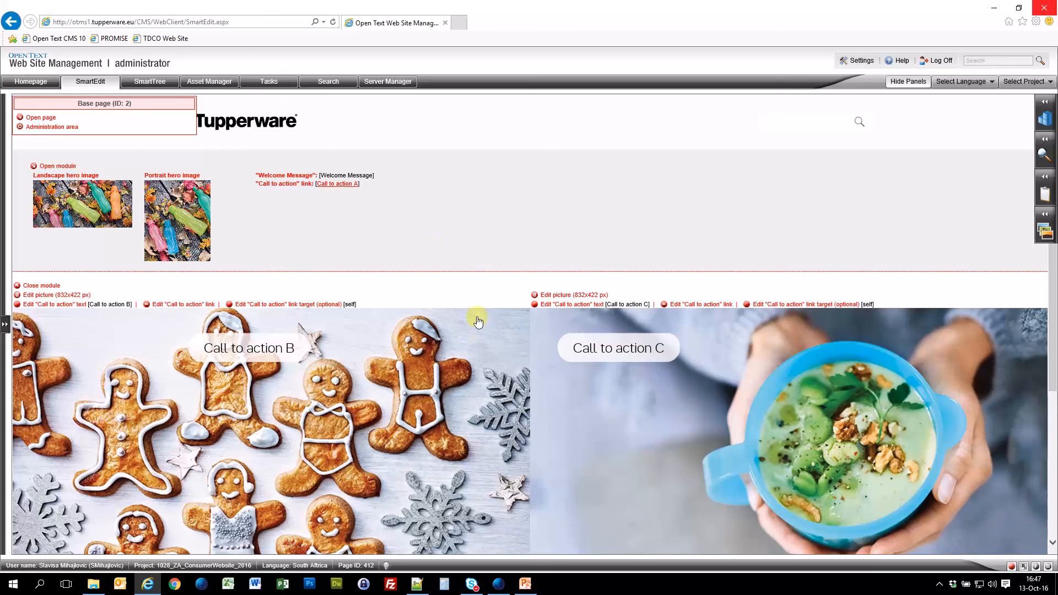
List the South Africa pages saved as draft among my own pages in the task overview.
left_click(268, 82)
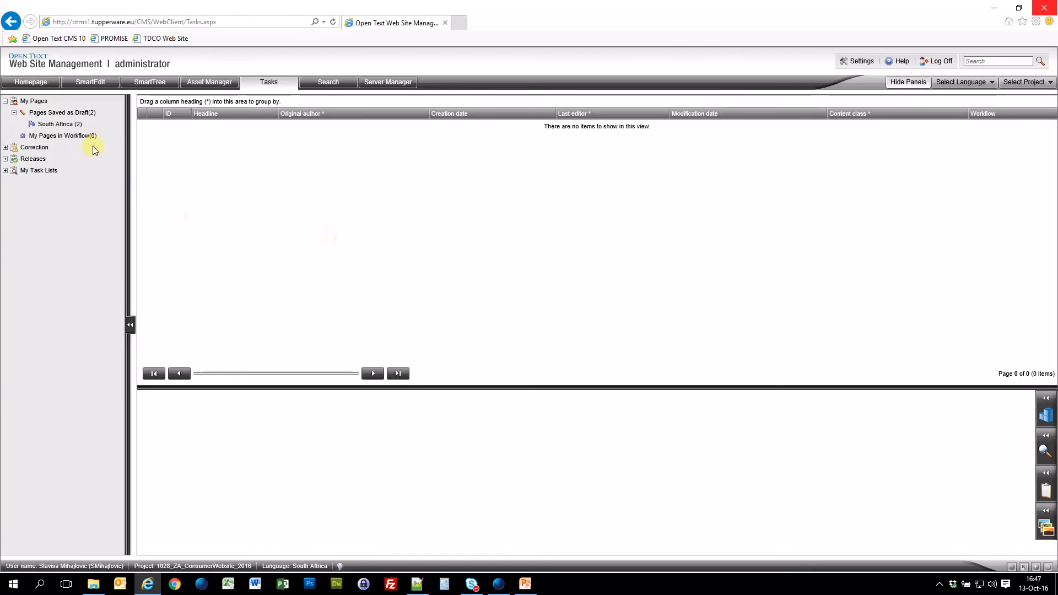
left_click(14, 113)
left_click(5, 101)
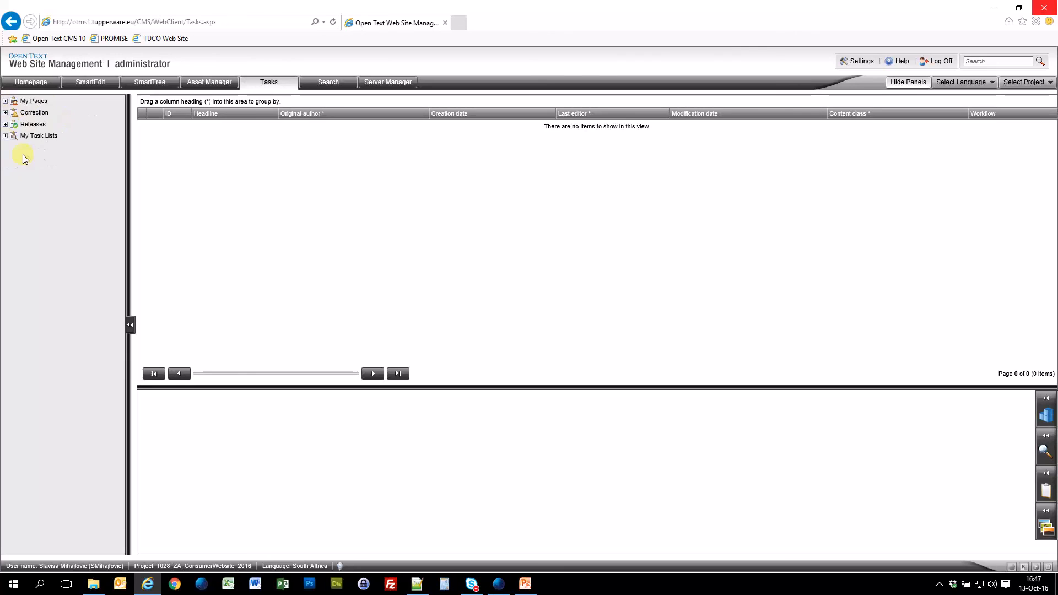
left_click(5, 100)
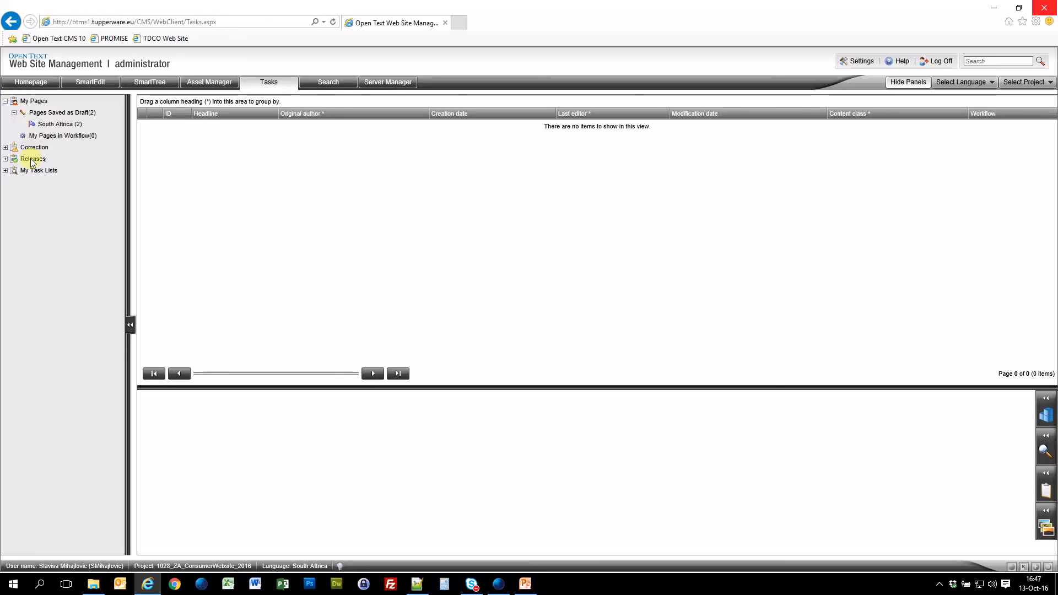
left_click(60, 124)
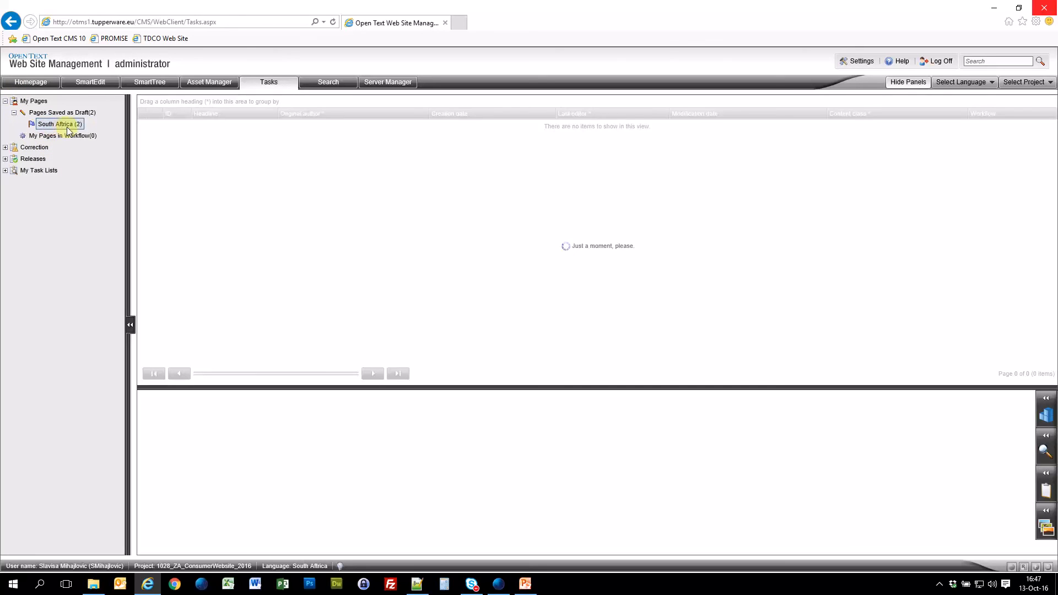
Select the draft pages home_content_facelift_base 412 and Welcome Message and submit both to workflow.
left_click(162, 125)
left_click(163, 137)
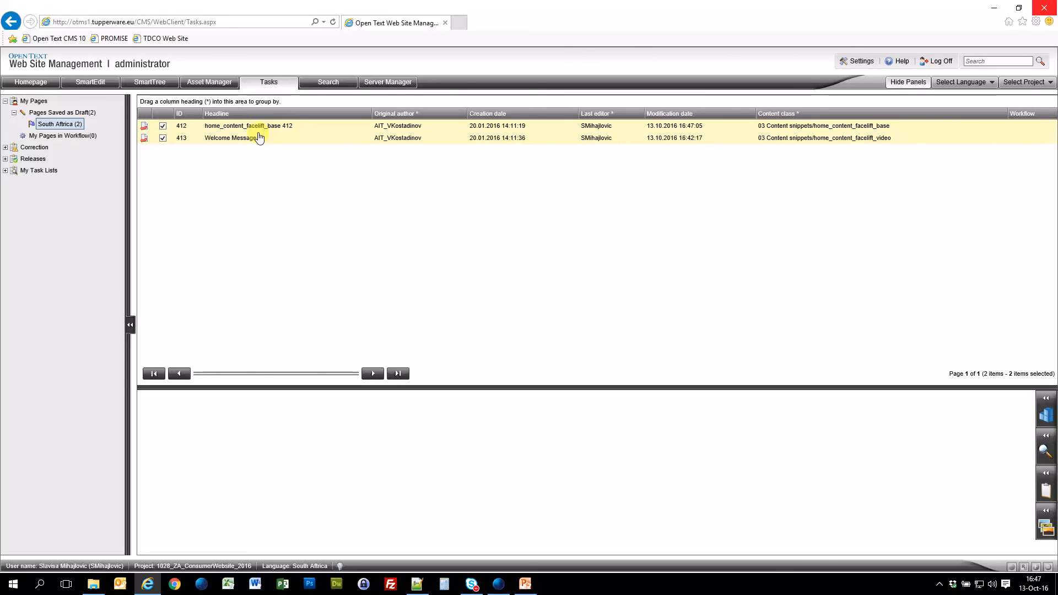
right_click(324, 134)
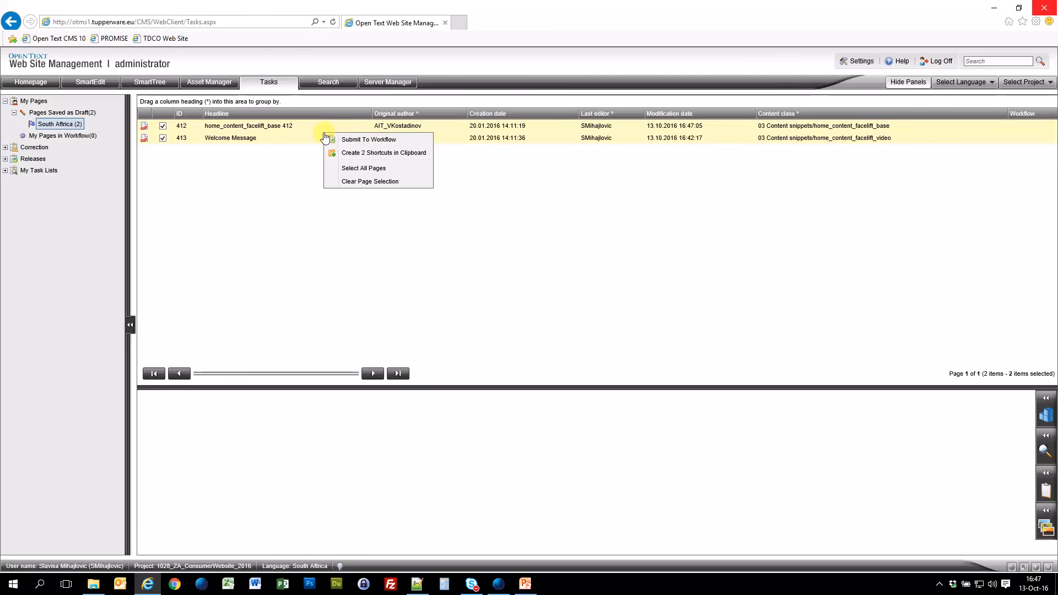
left_click(354, 141)
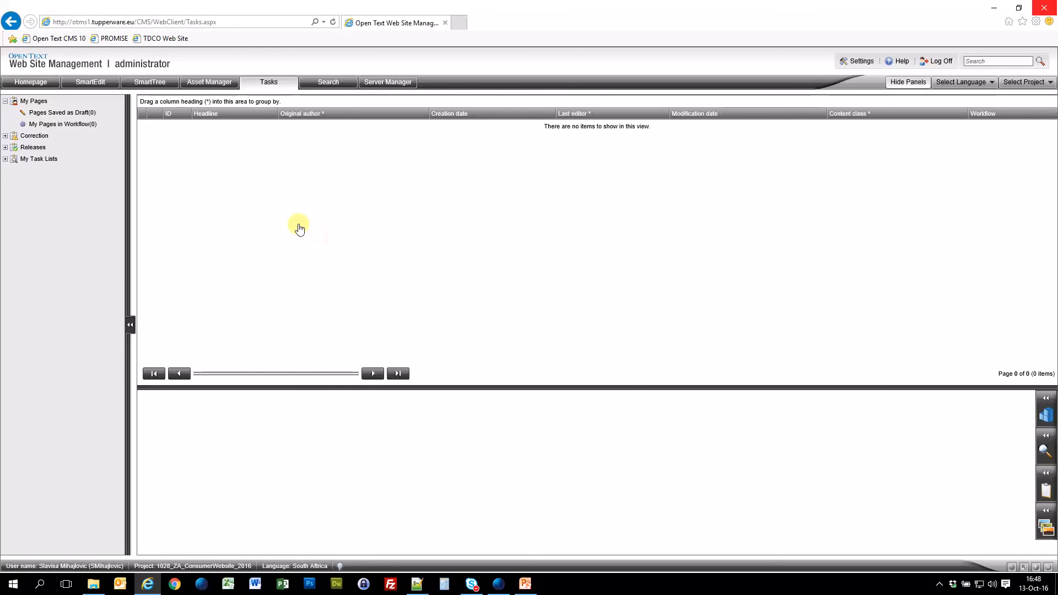
Open the homepage's base page in SmartEdit and publish it for the South Africa language variant and the HTML project variant.
left_click(94, 87)
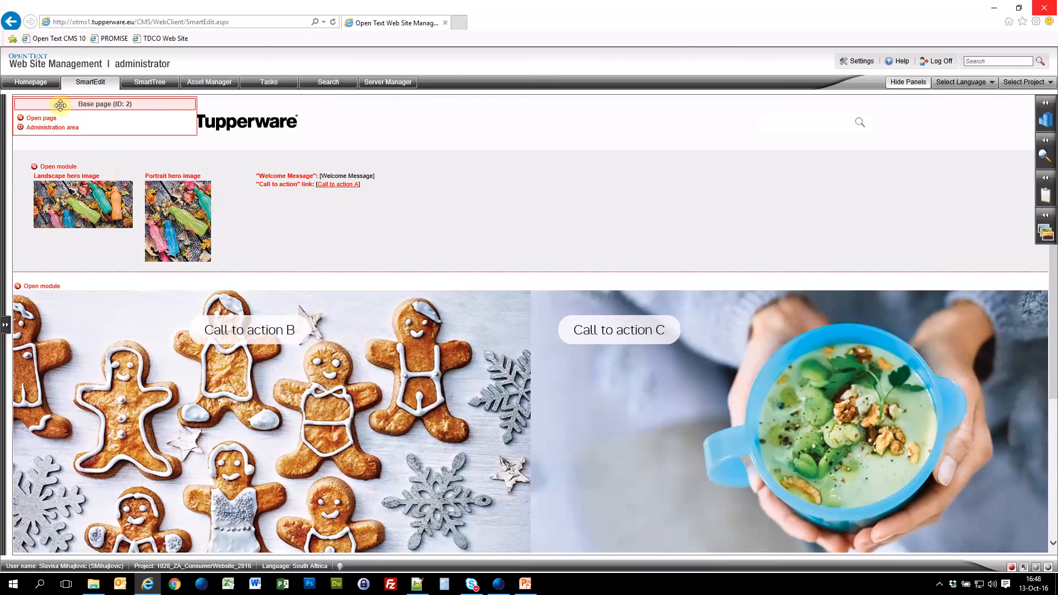
mouse_move(60, 105)
left_mouse_down()
mouse_move(160, 114)
mouse_move(272, 101)
mouse_move(56, 100)
left_mouse_up()
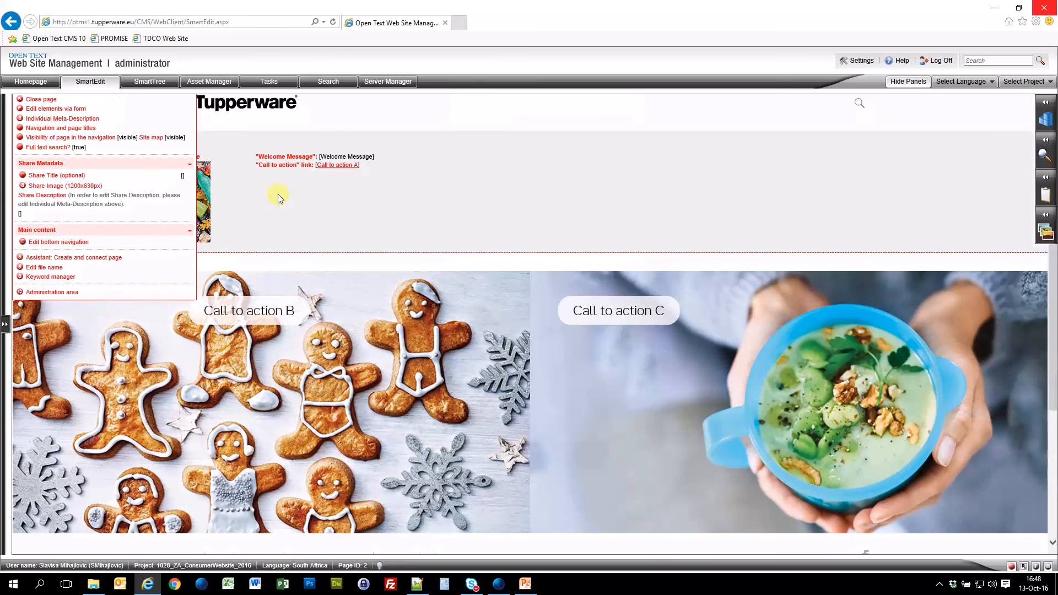
right_click(314, 213)
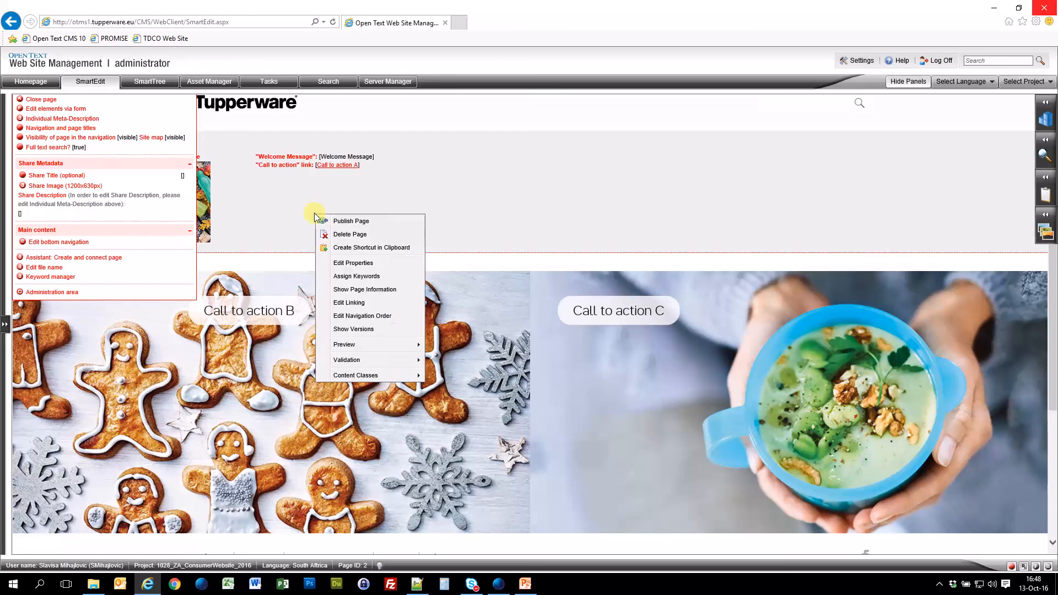
left_click(351, 222)
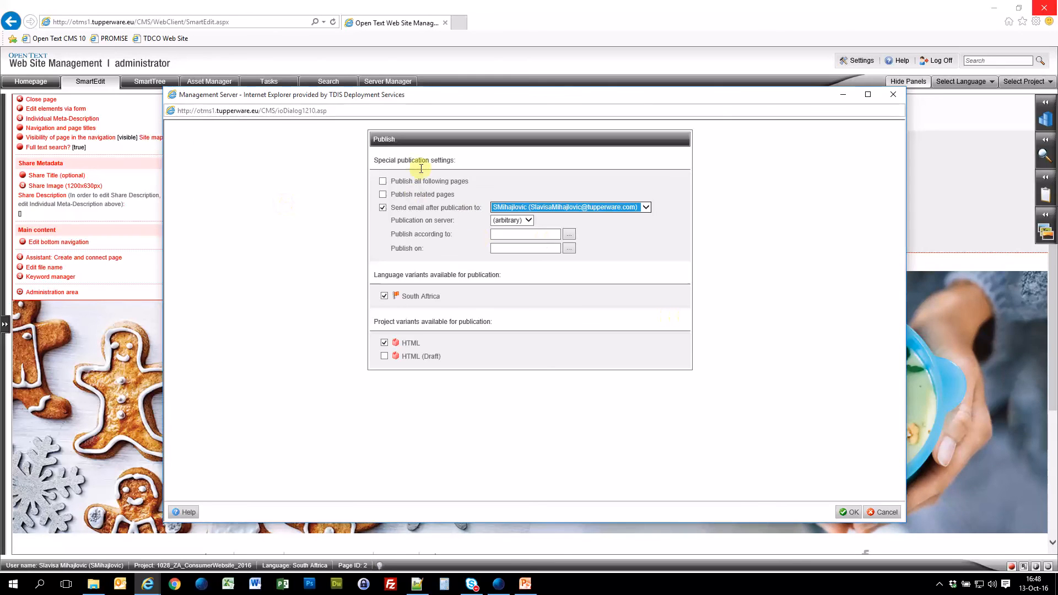
left_click(849, 512)
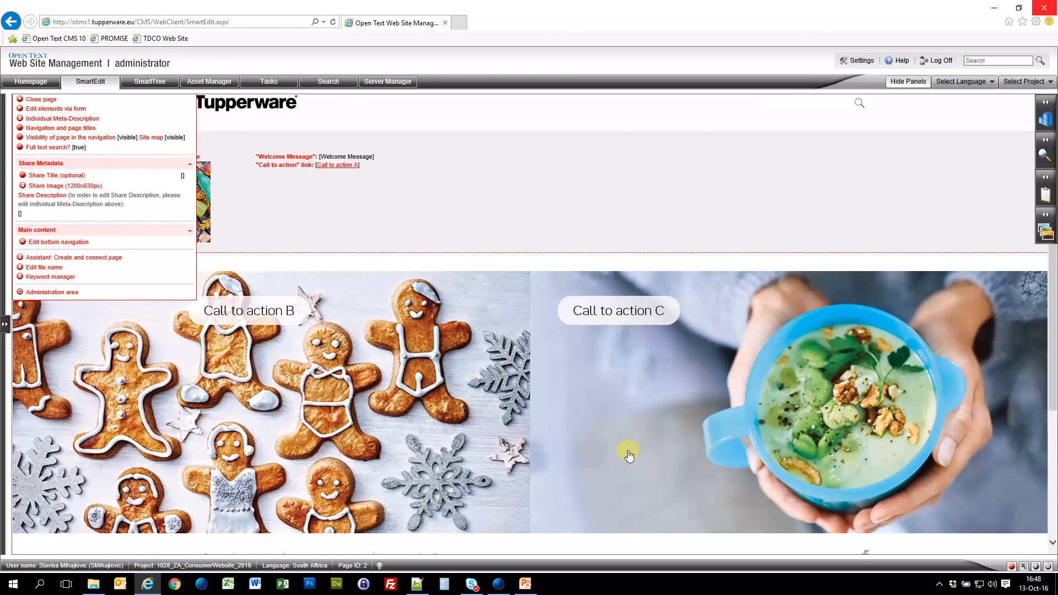